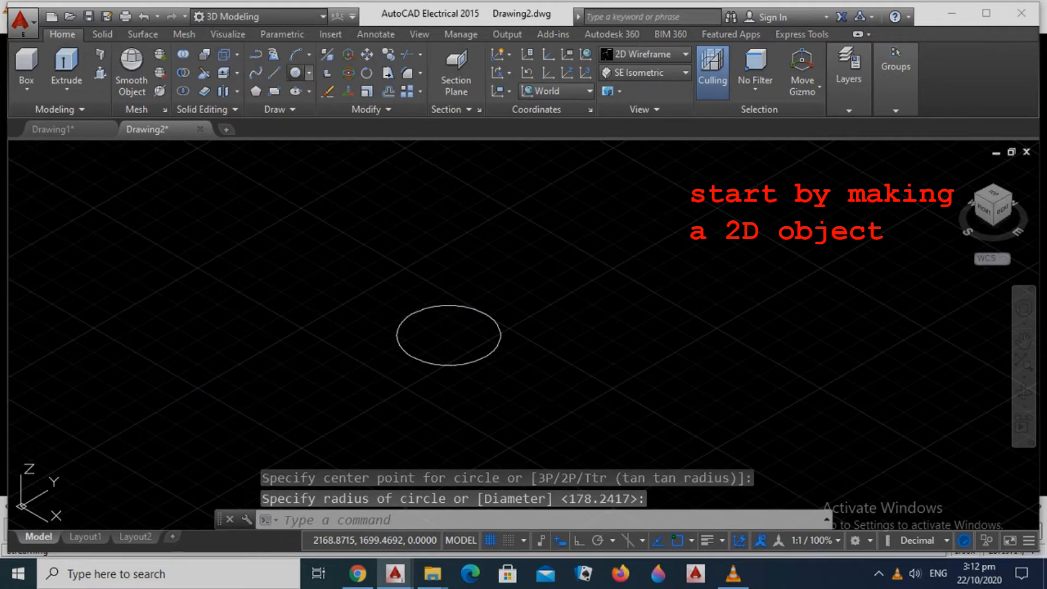
- Draw a large circle in front of the small circle, with its edge passing through the small circle's center
{"action": "left_click", "coordinate": [521, 427]}
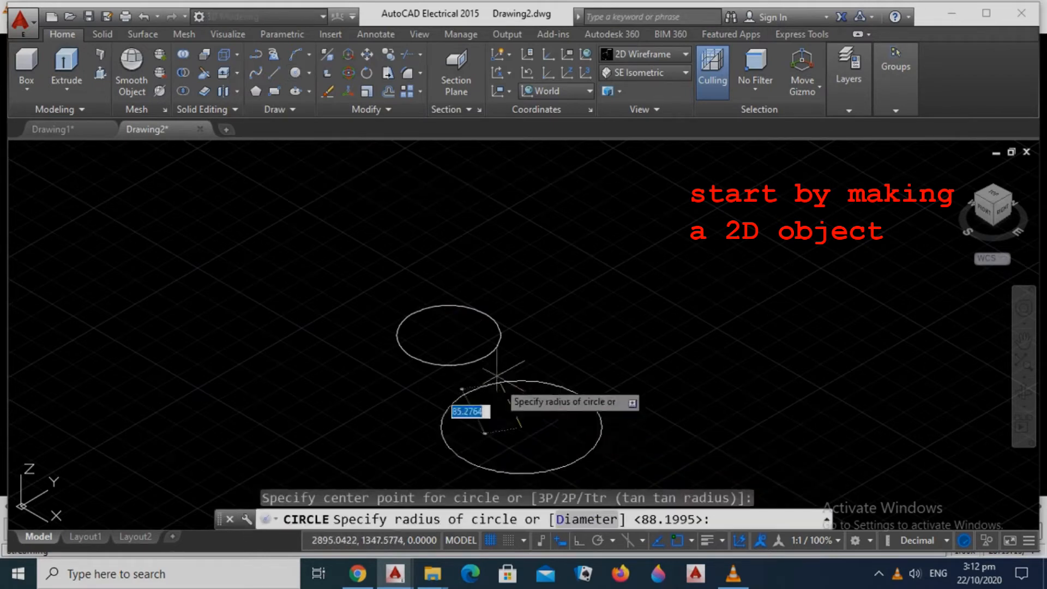
{"action": "left_click", "coordinate": [448, 334]}
{"action": "middle_click_drag", "start_coordinate": [479, 367], "coordinate": [477, 262]}
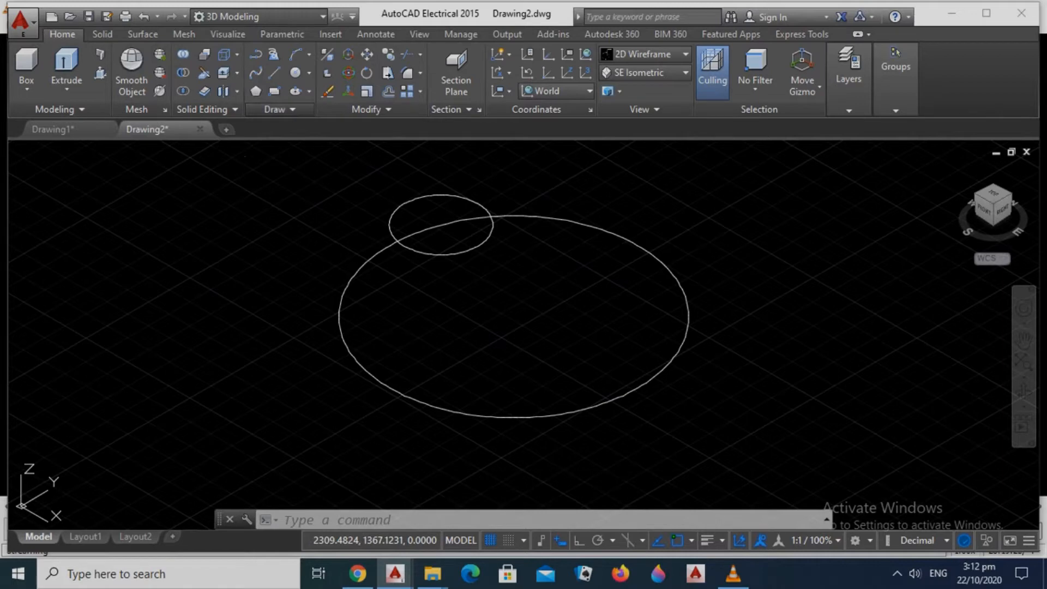
- Convert the small and the large circle into regions
{"action": "left_click", "coordinate": [276, 109]}
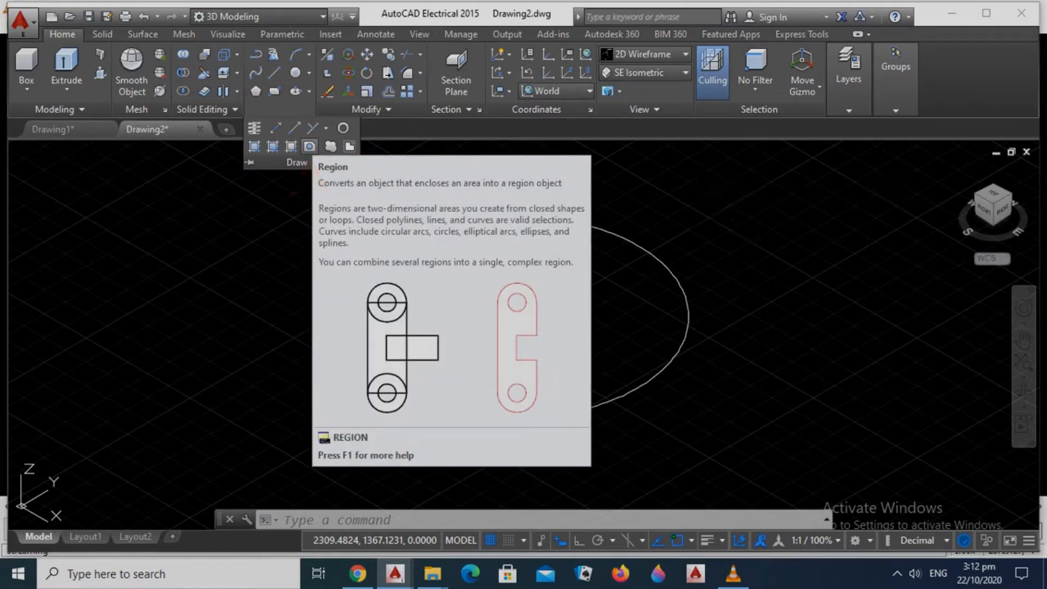
{"action": "left_click", "coordinate": [310, 146]}
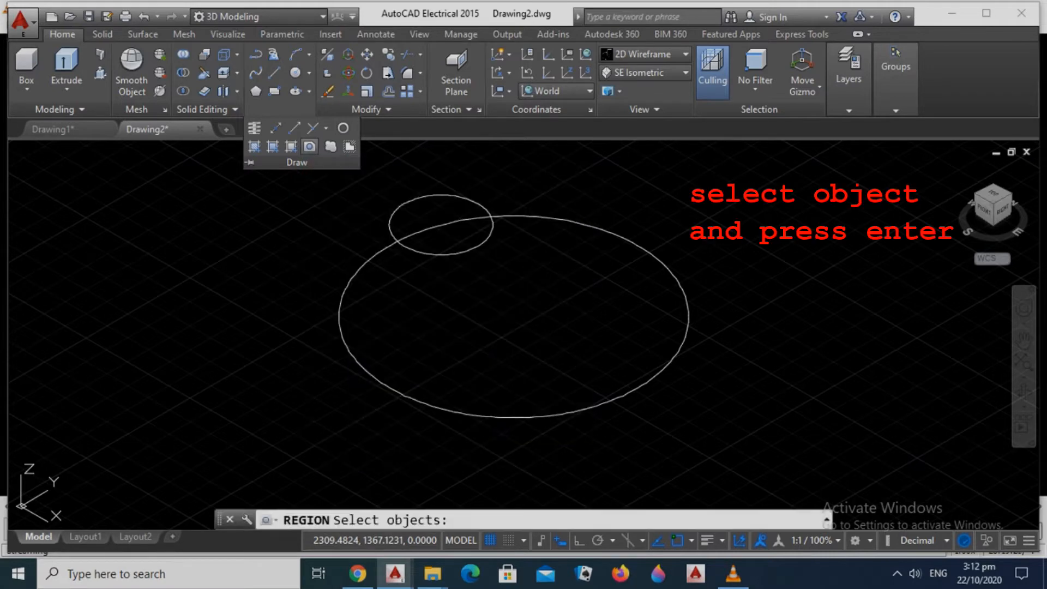
{"action": "left_click", "coordinate": [417, 243]}
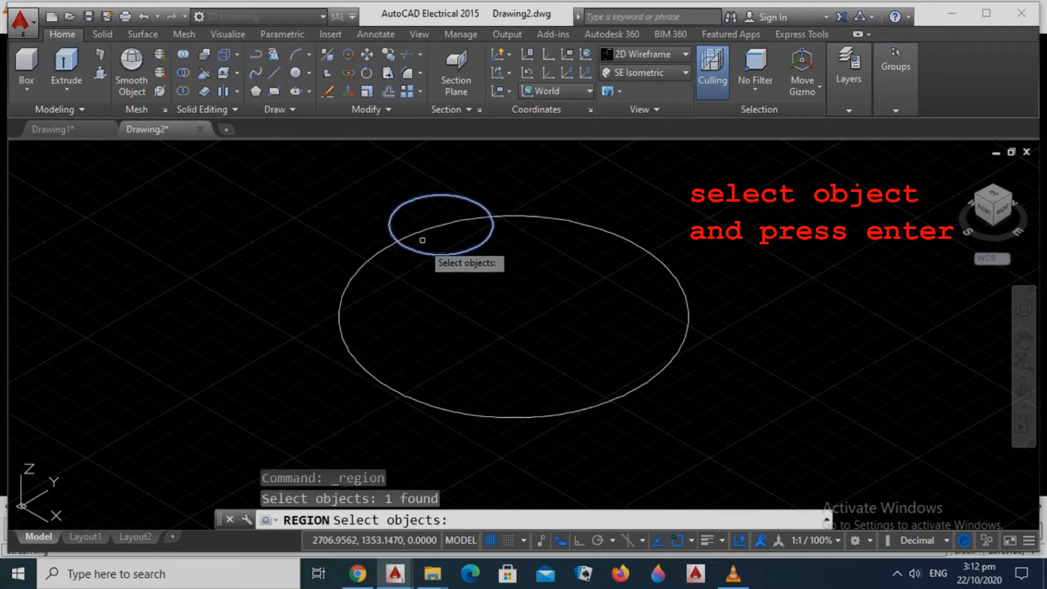
{"action": "left_click", "coordinate": [423, 229]}
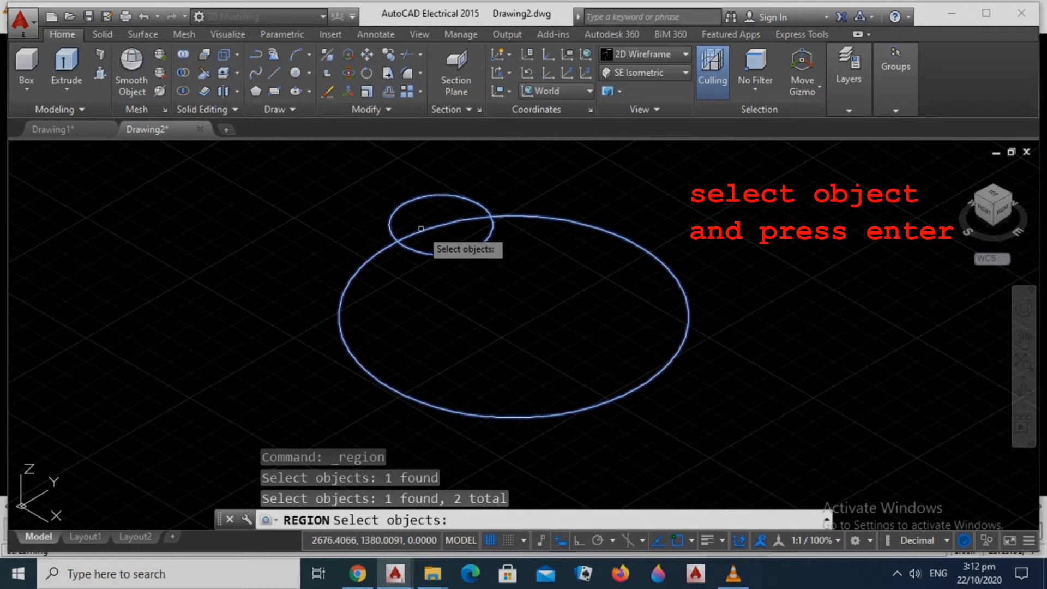
{"action": "key", "text": "Return"}
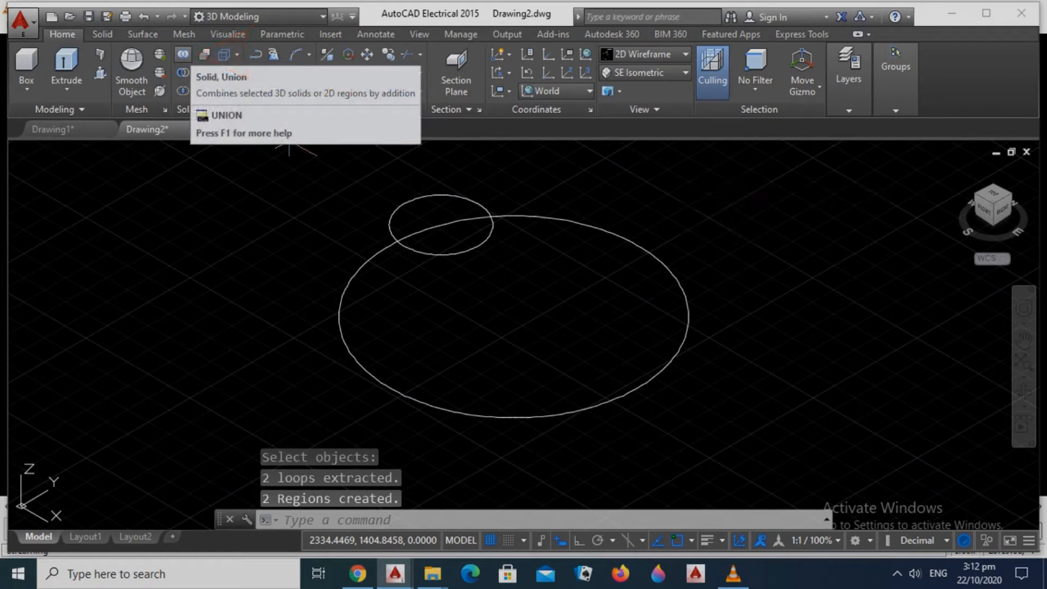
- Combine the two overlapping circular regions into a single region with Union
{"action": "left_click", "coordinate": [182, 54]}
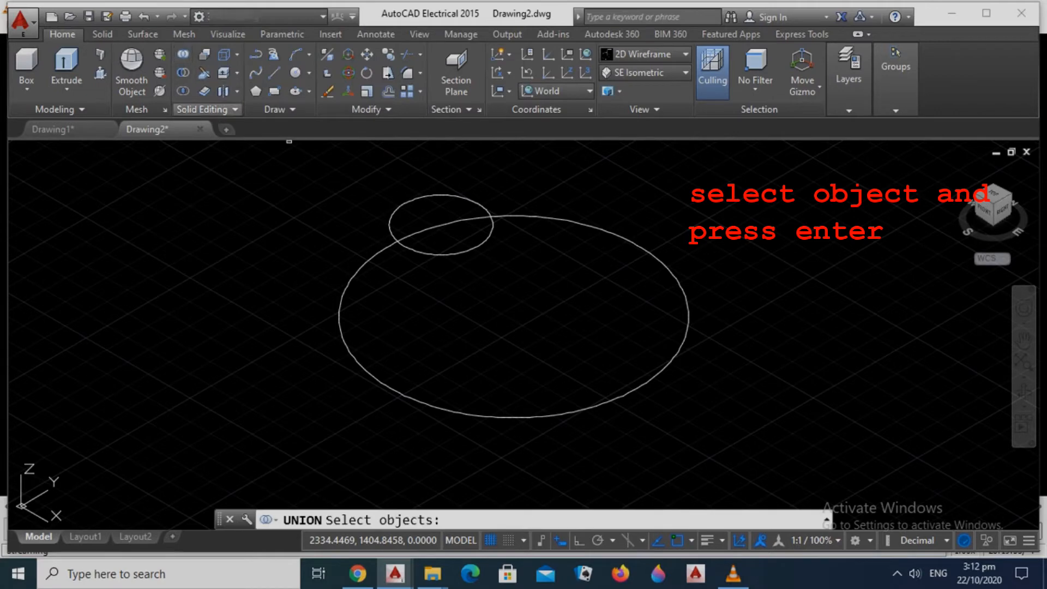
{"action": "left_click", "coordinate": [388, 232]}
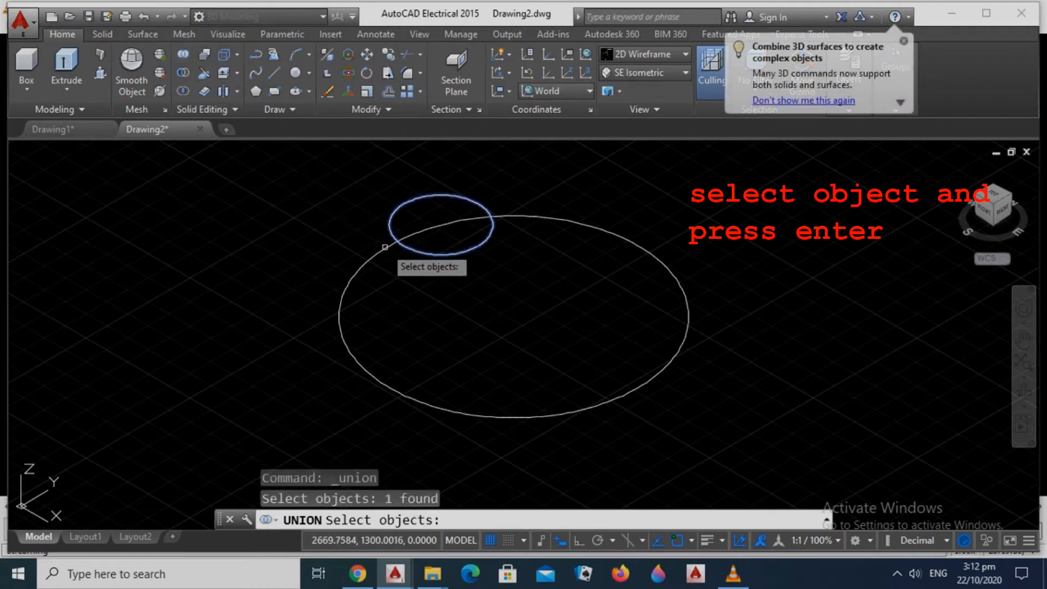
{"action": "left_click", "coordinate": [384, 248]}
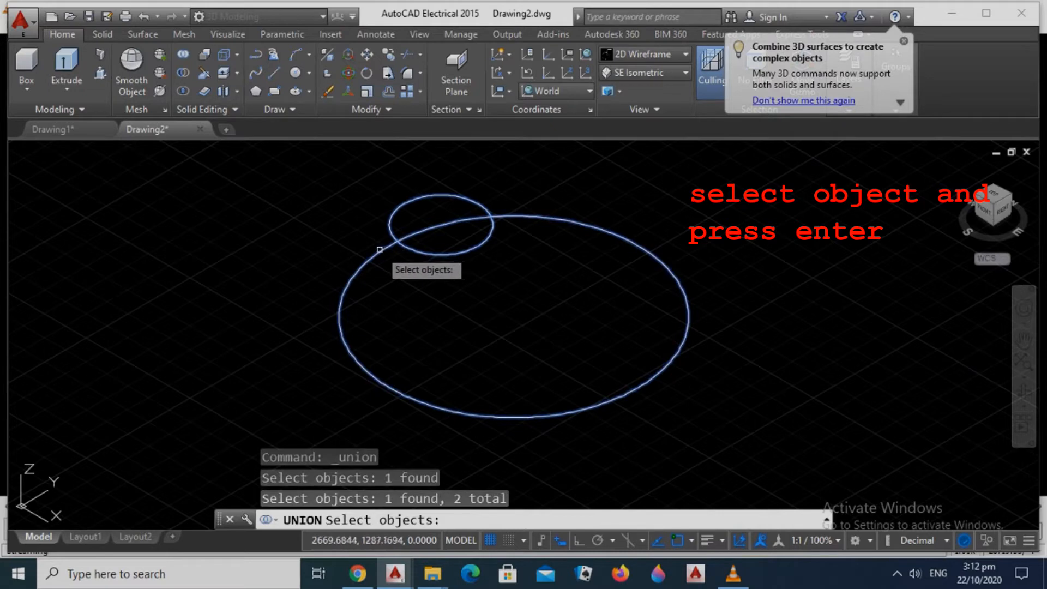
{"action": "key", "text": "Return"}
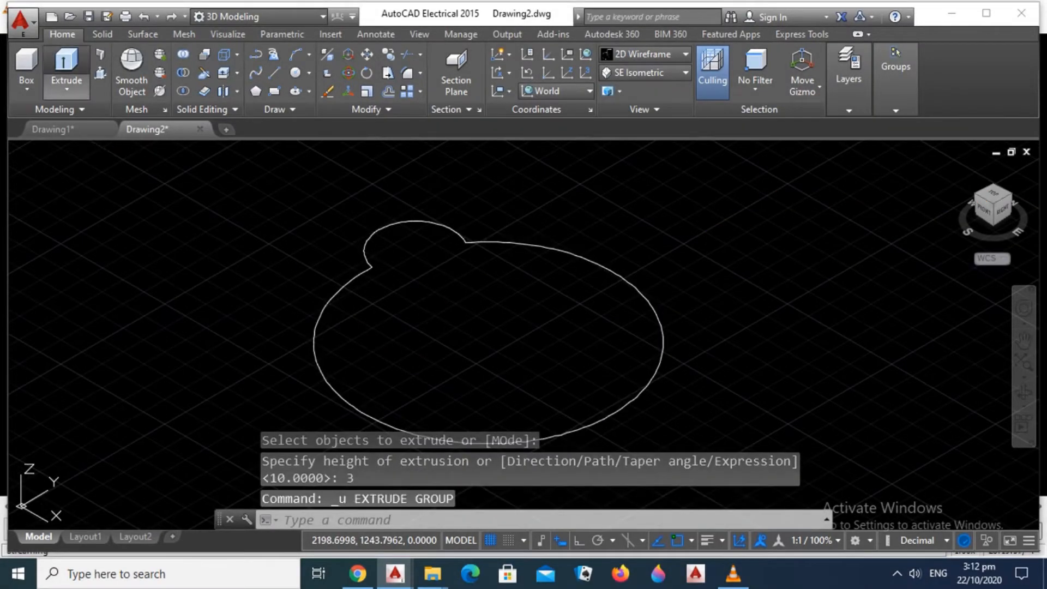
- Extrude the combined circular region to a height of 30
{"action": "left_click", "coordinate": [67, 64]}
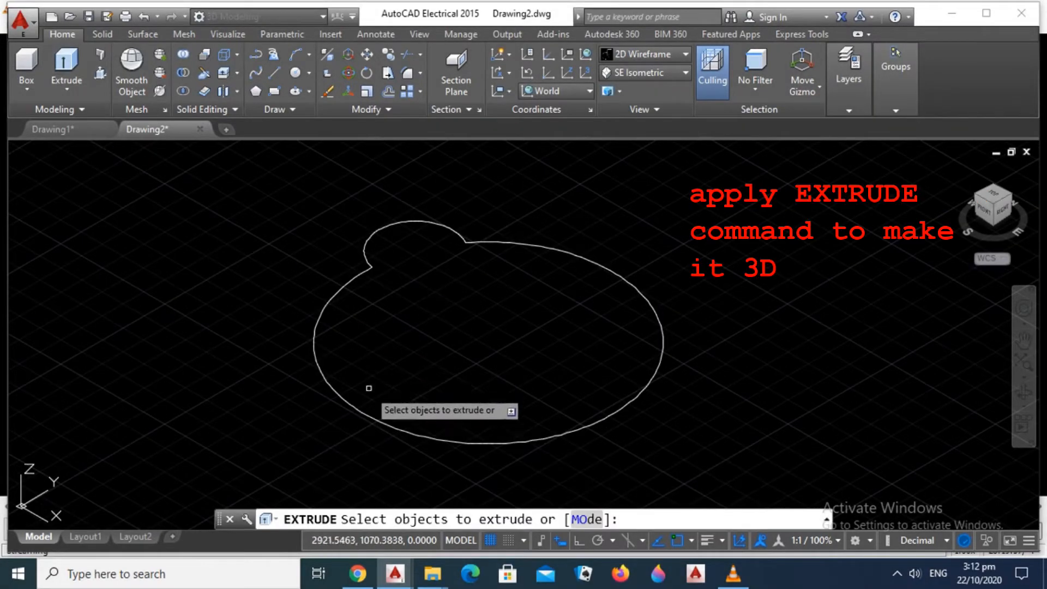
{"action": "left_click", "coordinate": [364, 417]}
{"action": "key", "text": "Return"}
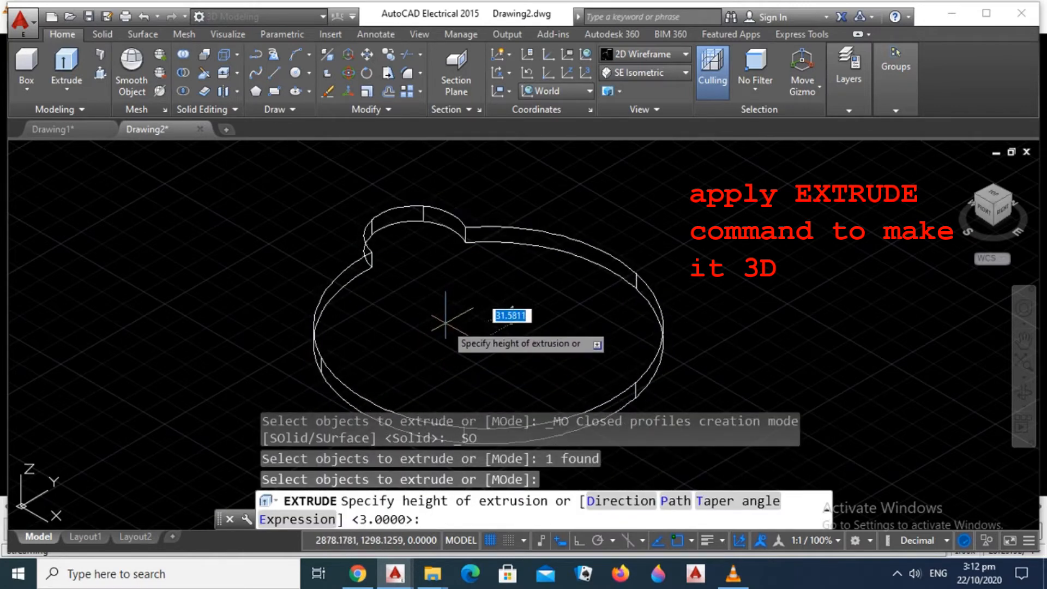
{"action": "key", "text": "Return"}
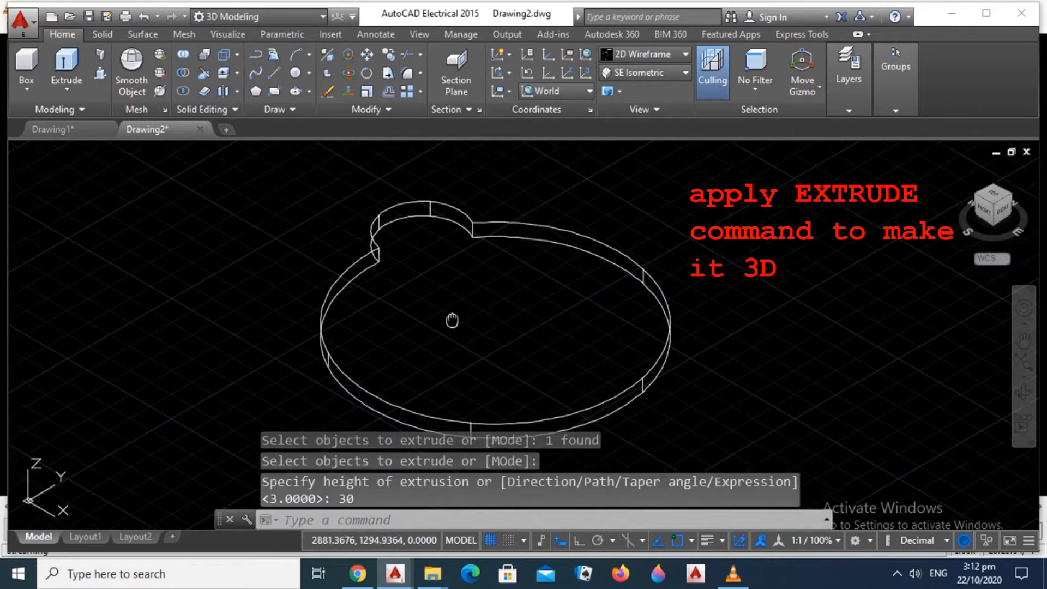
- Set the visual style to Shaded and inspect the extruded circular solid from another angle
{"action": "middle_click_drag", "start_coordinate": [444, 323], "coordinate": [461, 290]}
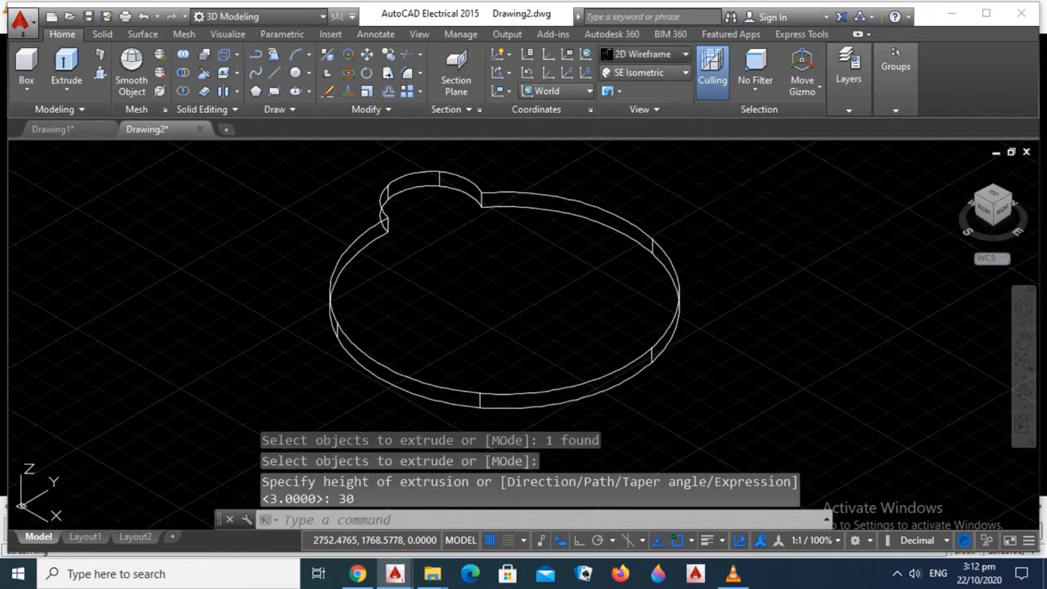
{"action": "left_click", "coordinate": [654, 54]}
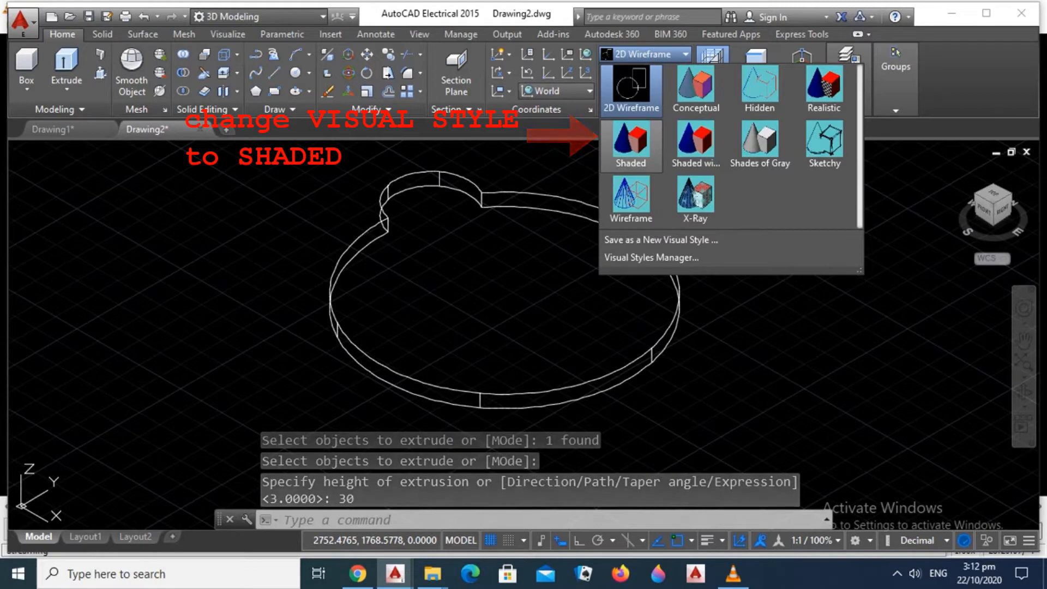
{"action": "left_click", "coordinate": [631, 143]}
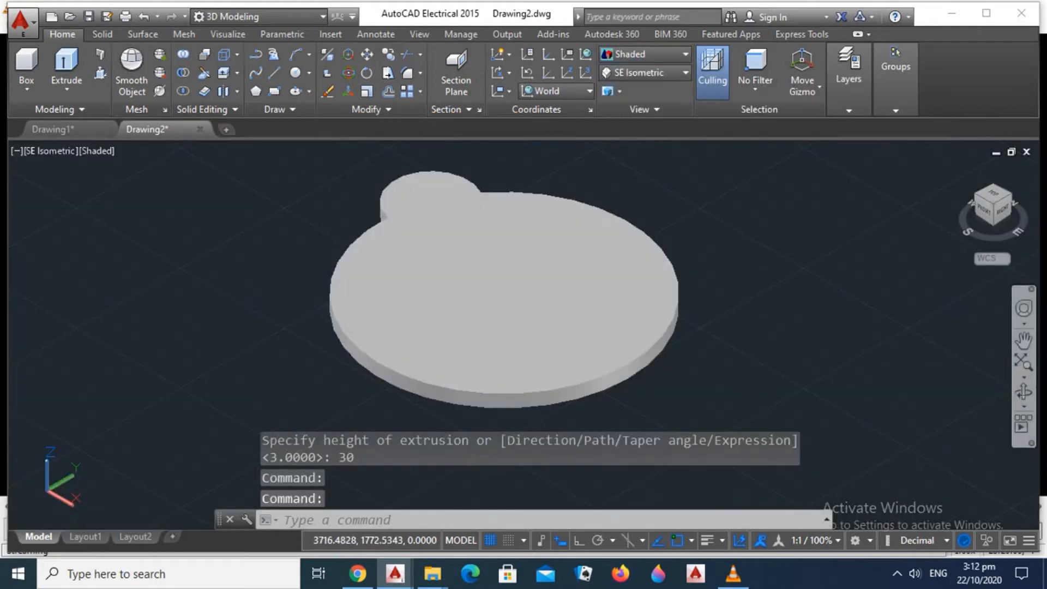
{"action": "left_click", "coordinate": [1024, 391]}
{"action": "left_click_drag", "start_coordinate": [492, 314], "coordinate": [525, 290]}
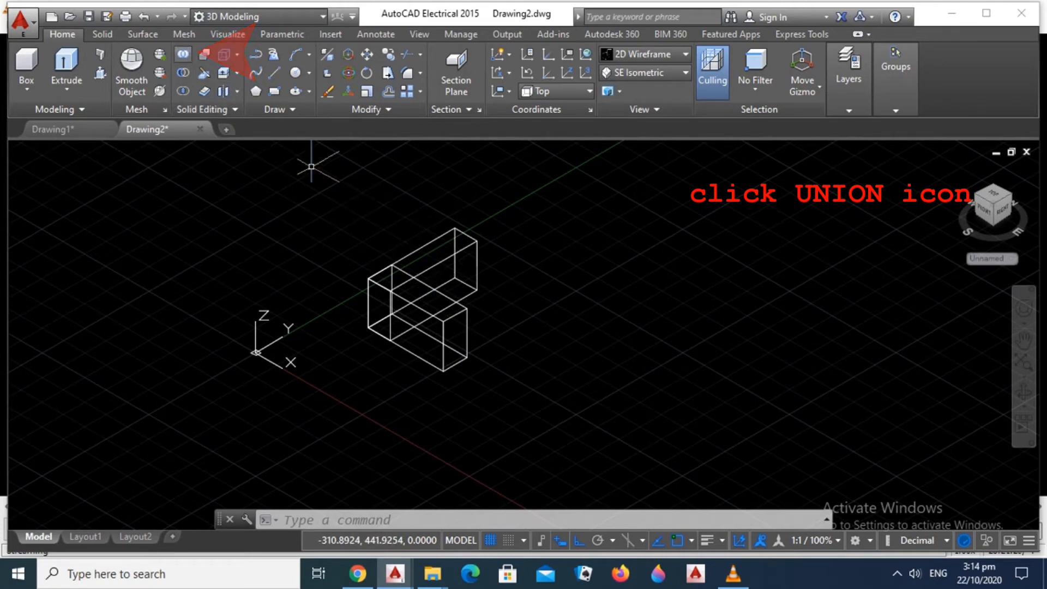
- Join the two overlapping boxes into one L-shaped solid with Union
{"action": "left_click", "coordinate": [183, 54]}
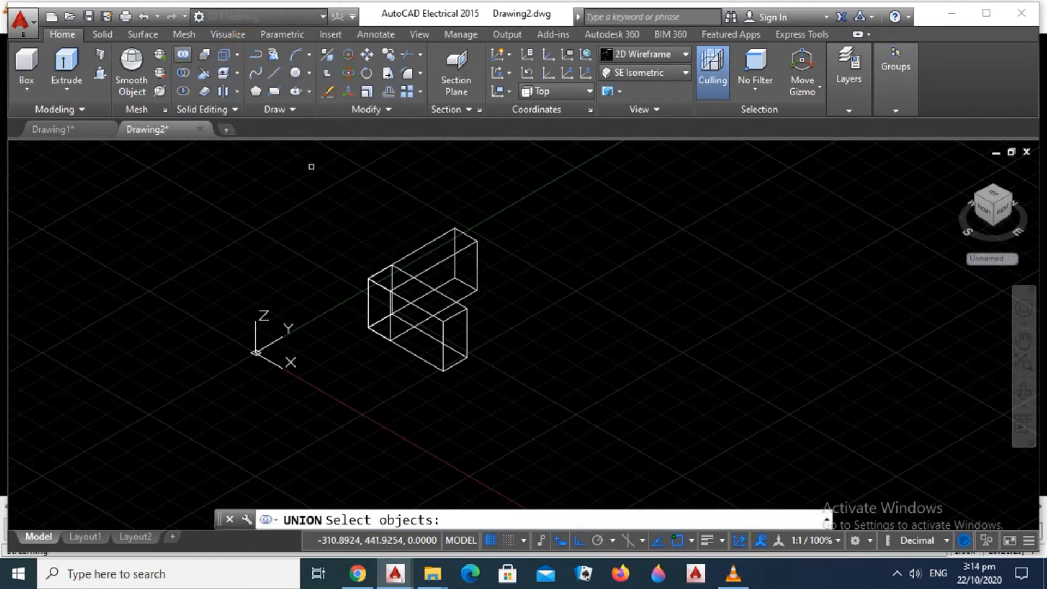
{"action": "left_click", "coordinate": [449, 255]}
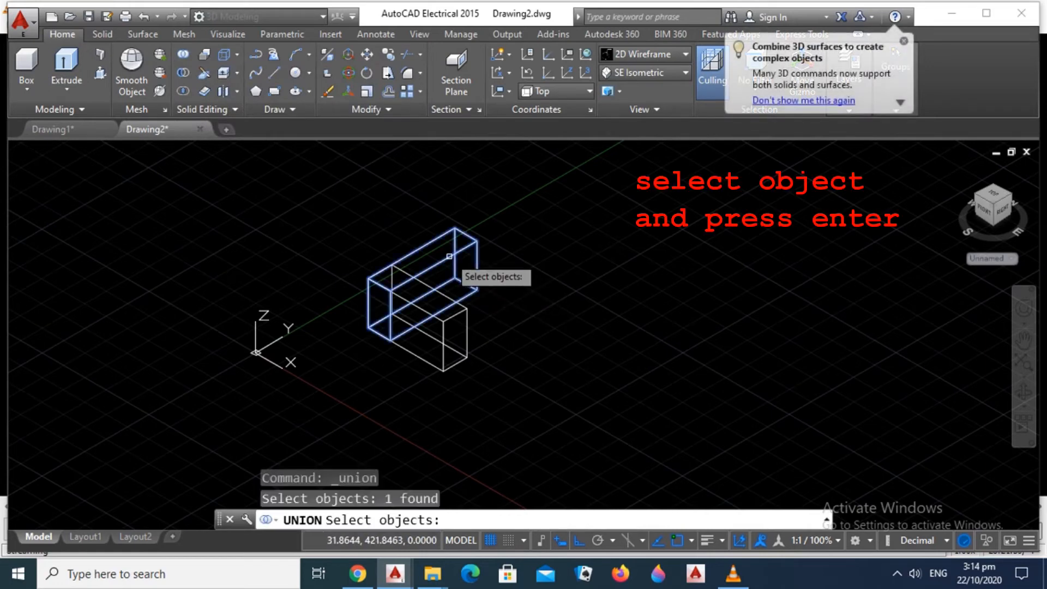
{"action": "left_click", "coordinate": [442, 321]}
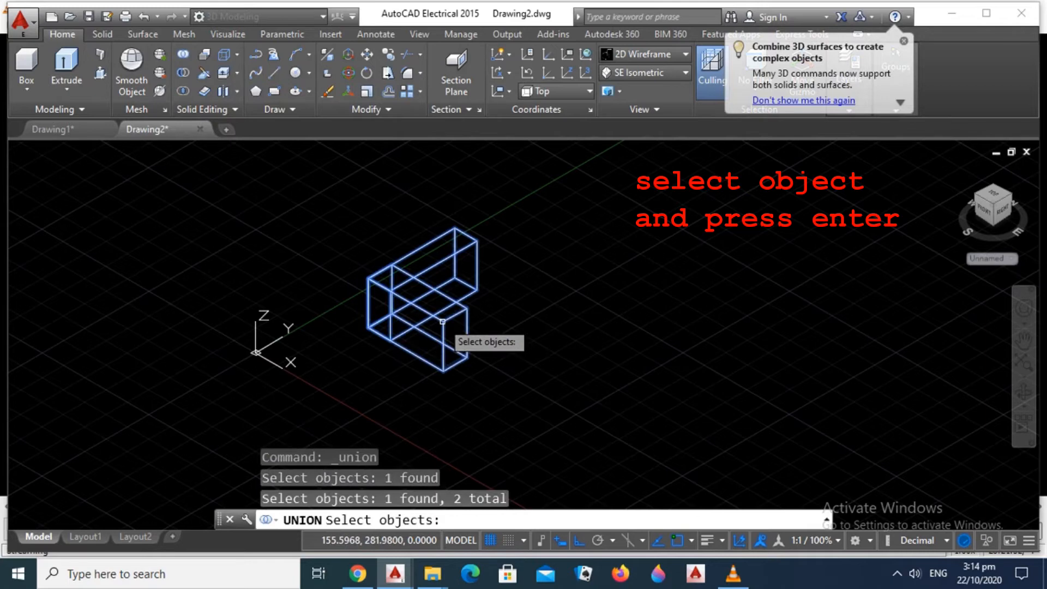
{"action": "key", "text": "Return"}
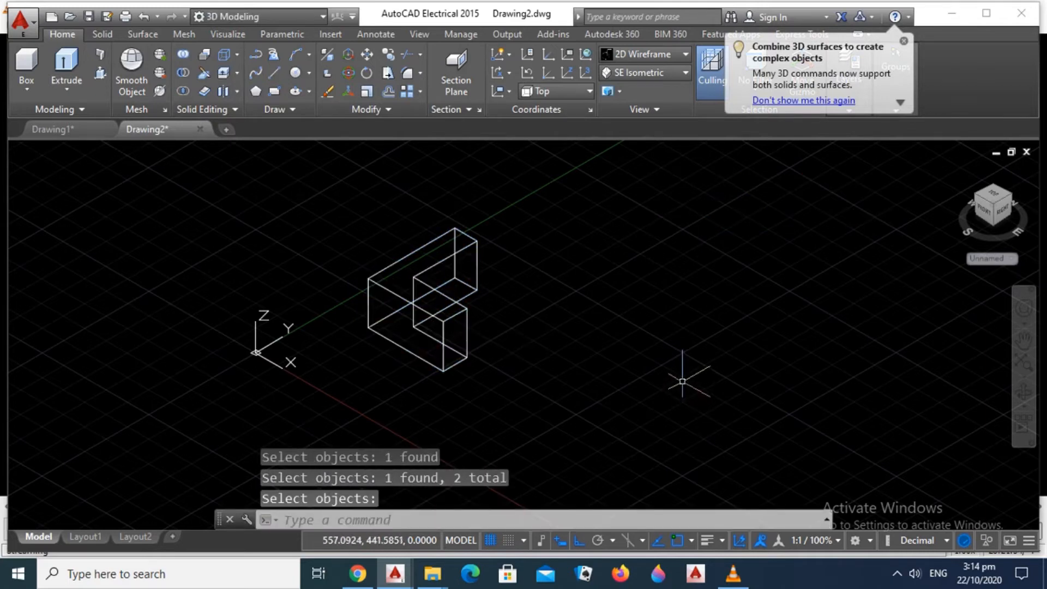
- Display the L-shaped solid in the Shaded visual style and inspect it from another angle
{"action": "left_click", "coordinate": [654, 54]}
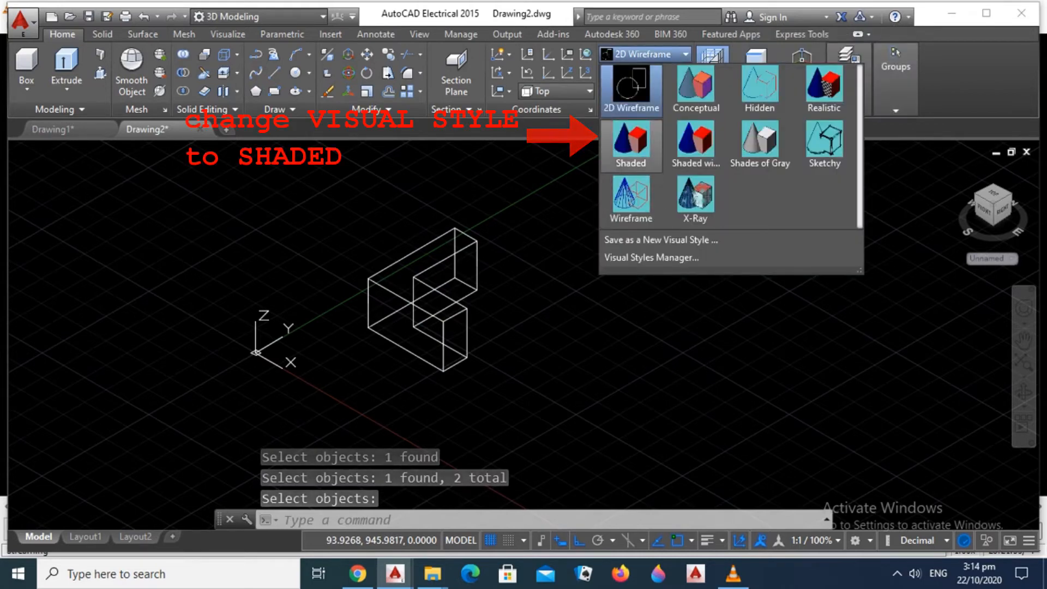
{"action": "left_click", "coordinate": [631, 143]}
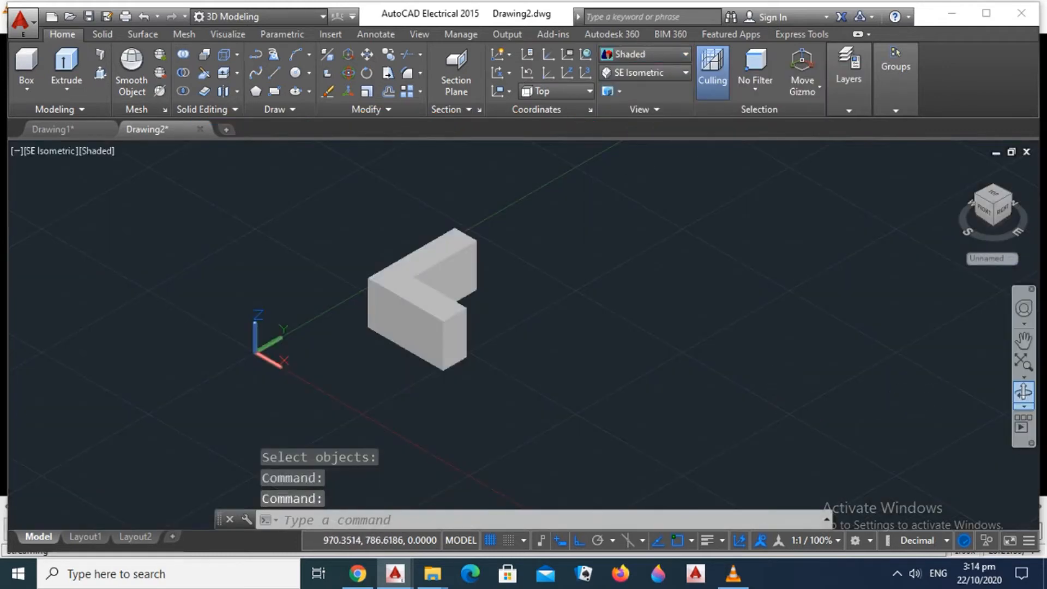
{"action": "left_click", "coordinate": [1023, 394]}
{"action": "left_click_drag", "start_coordinate": [436, 303], "coordinate": [449, 299]}
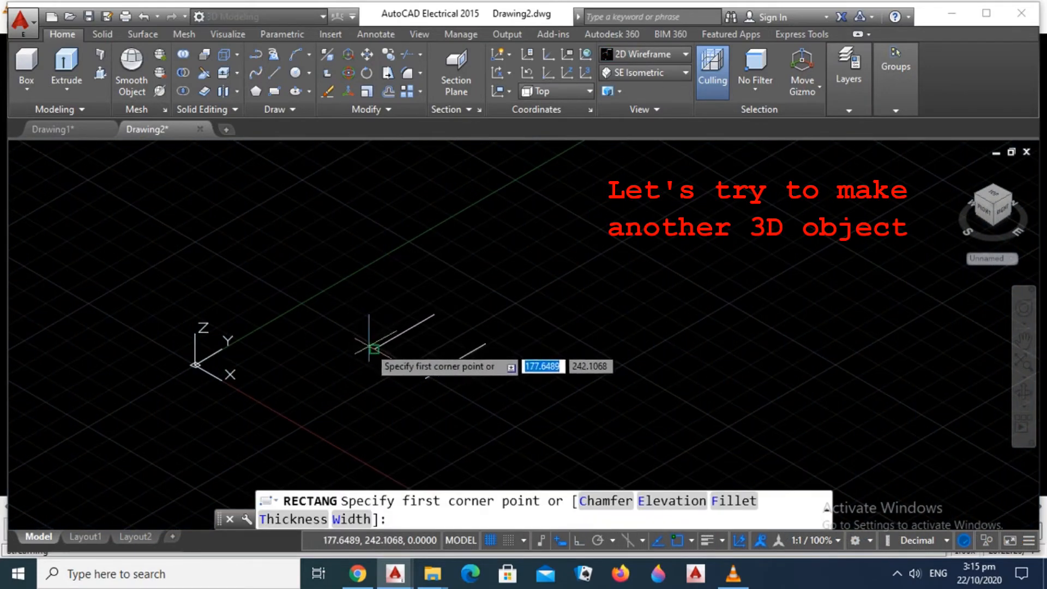
- Draw a rectangle about 28 by 34 at the first line's near endpoint and copy it to the second line's far endpoint
{"action": "left_click", "coordinate": [378, 349]}
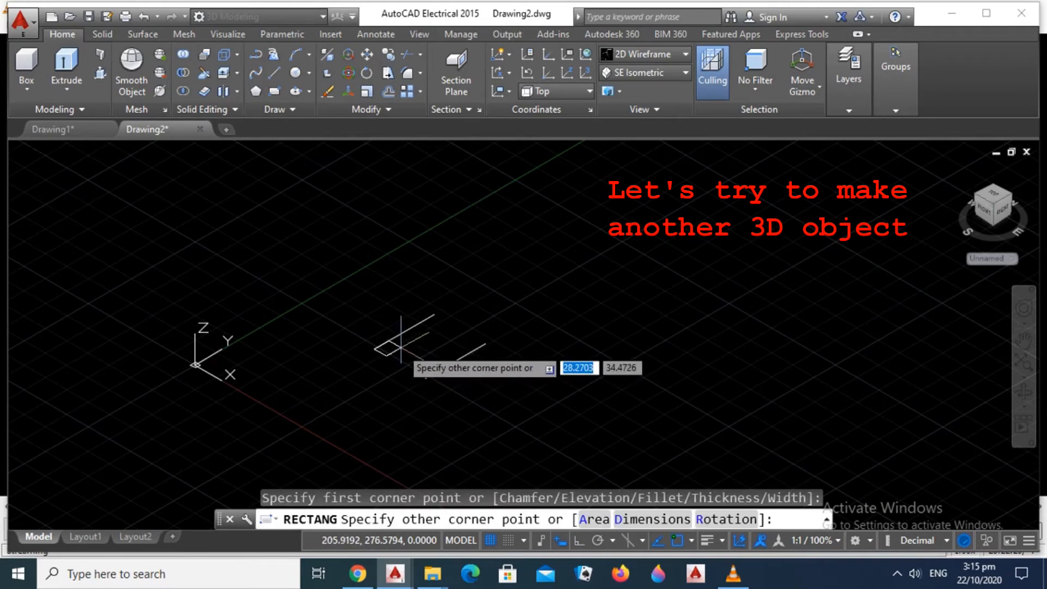
{"action": "left_click", "coordinate": [403, 345]}
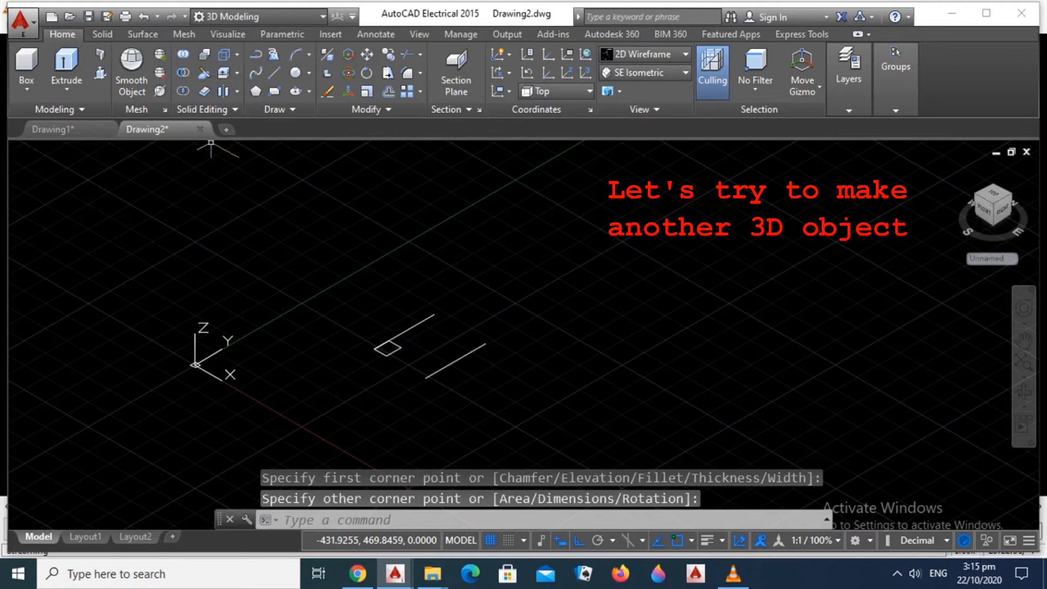
{"action": "left_click", "coordinate": [388, 54]}
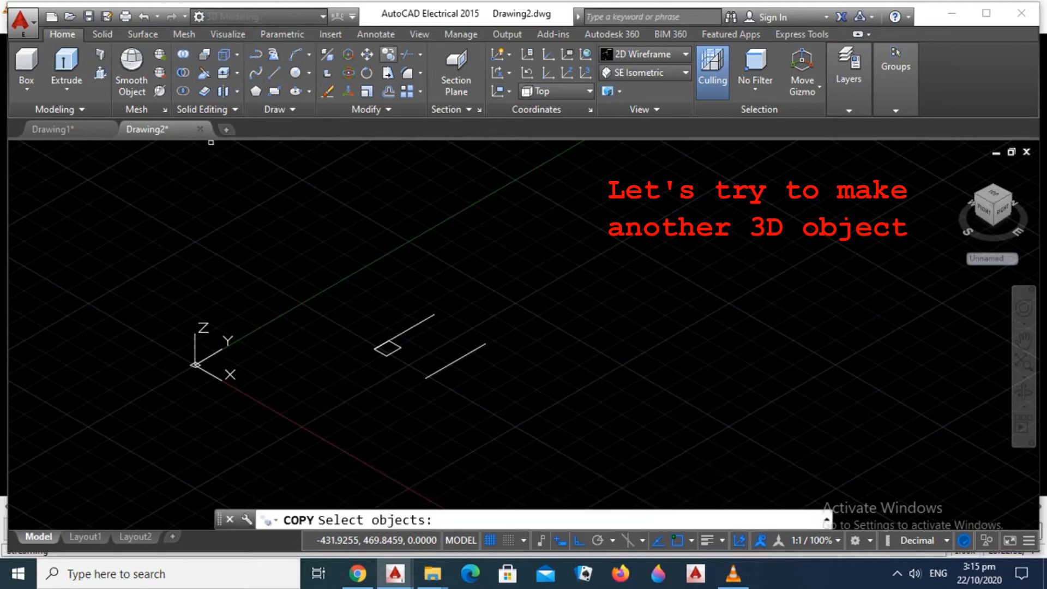
{"action": "left_click", "coordinate": [380, 352]}
{"action": "key", "text": "Return"}
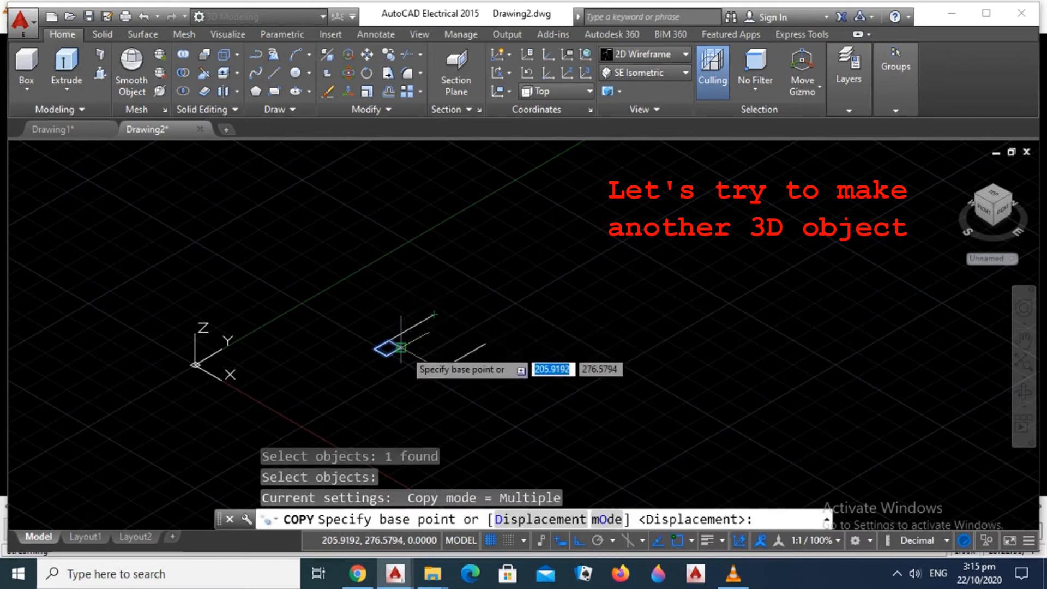
{"action": "left_click", "coordinate": [401, 347]}
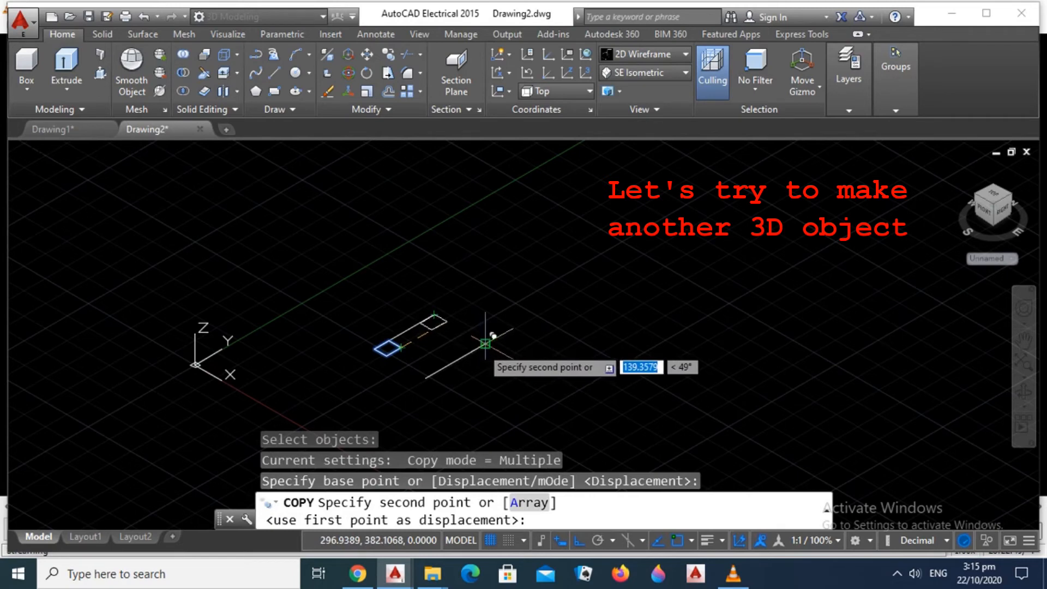
{"action": "left_click", "coordinate": [485, 344]}
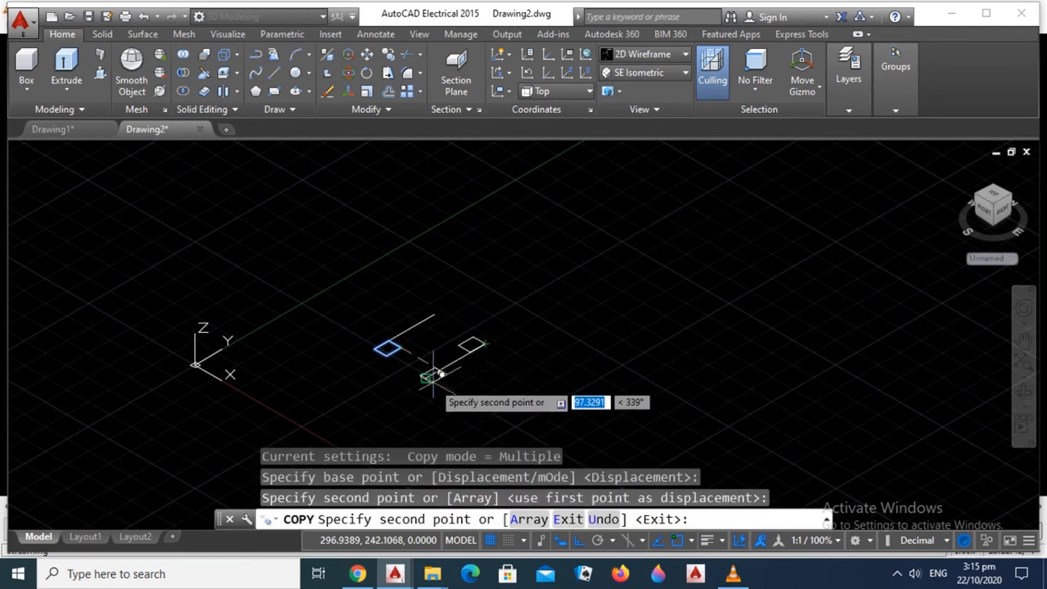
{"action": "key", "text": "Escape"}
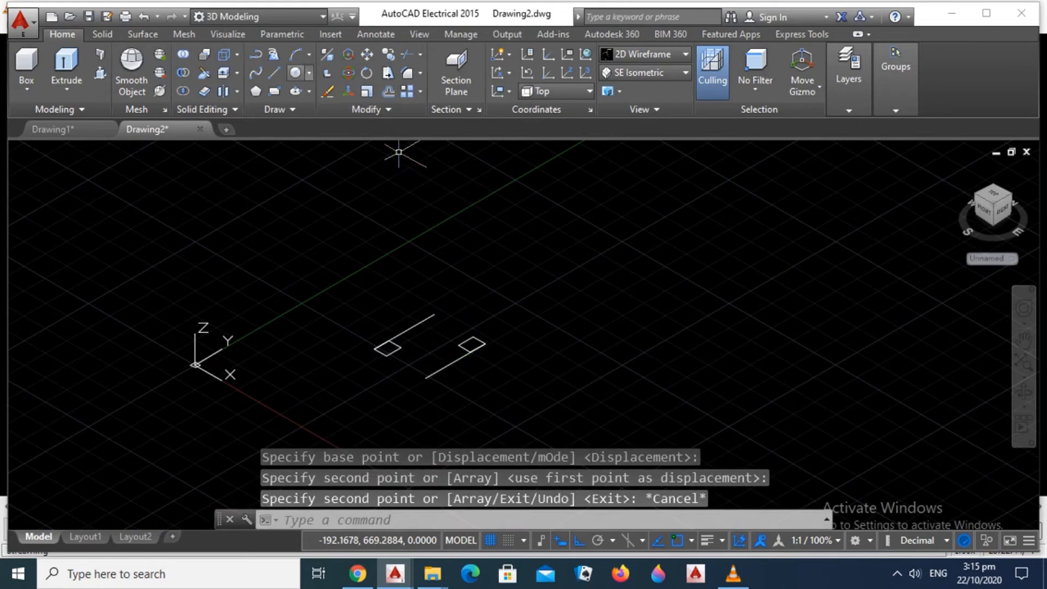
- Copy the rectangle at the second line's far endpoint to that line's near endpoint, using its outer corner as base point
{"action": "key", "text": "Return"}
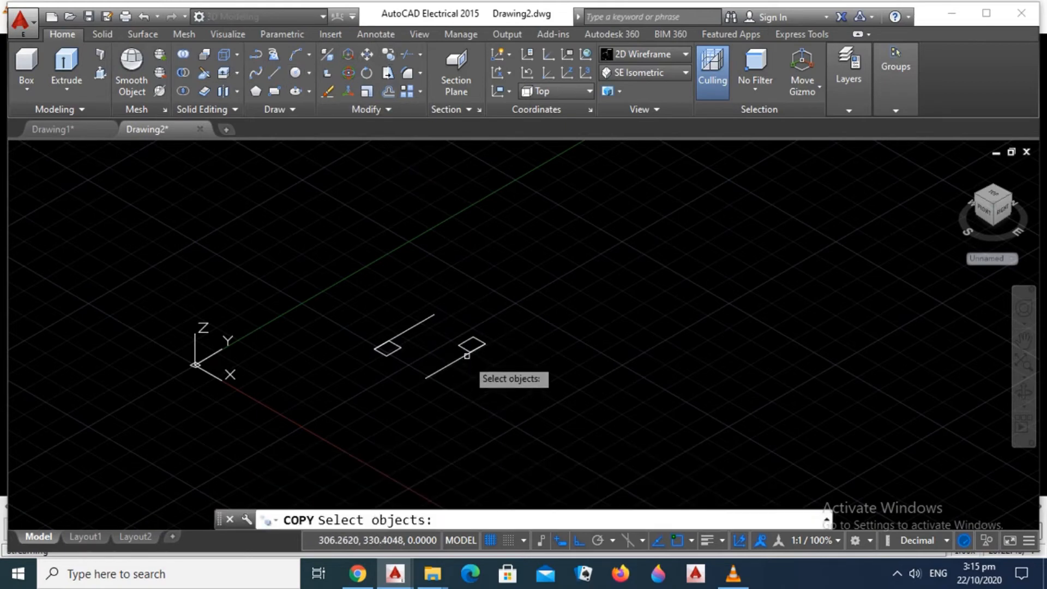
{"action": "left_click", "coordinate": [464, 349]}
{"action": "key", "text": "Return"}
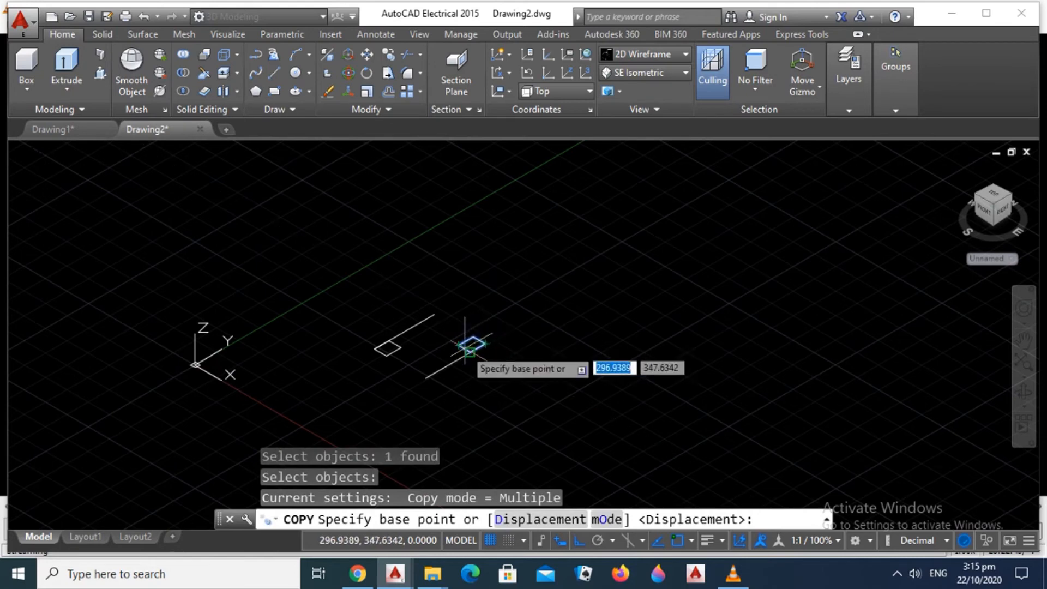
{"action": "left_click", "coordinate": [485, 343]}
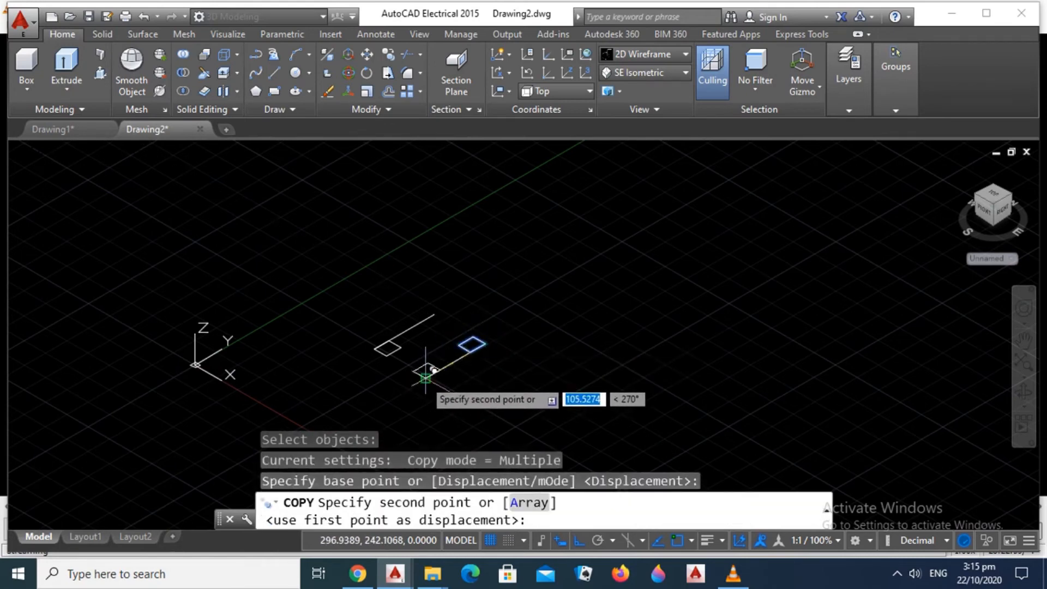
{"action": "left_click", "coordinate": [426, 376]}
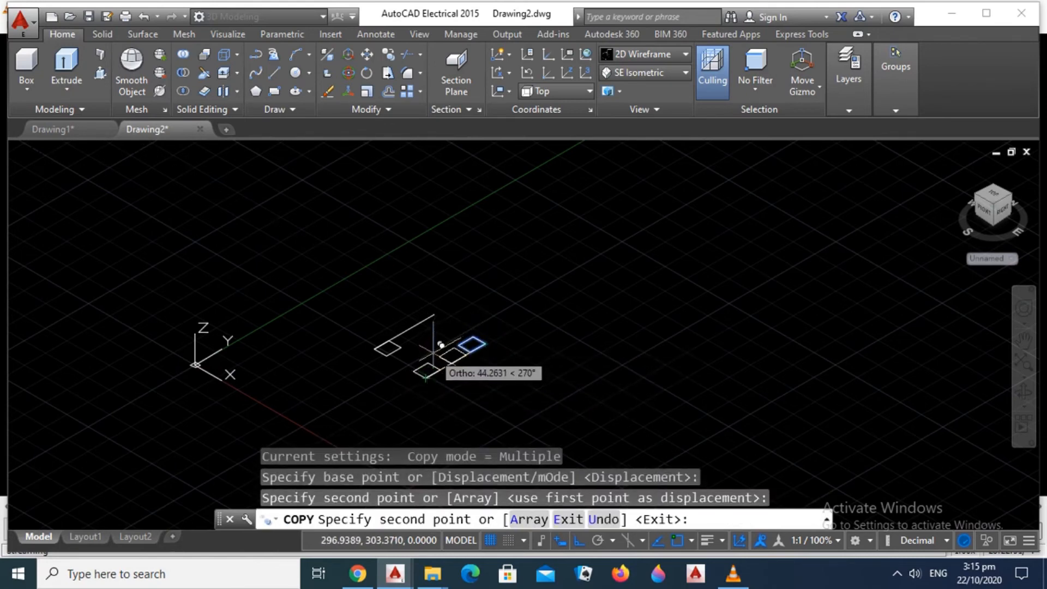
{"action": "key", "text": "Escape"}
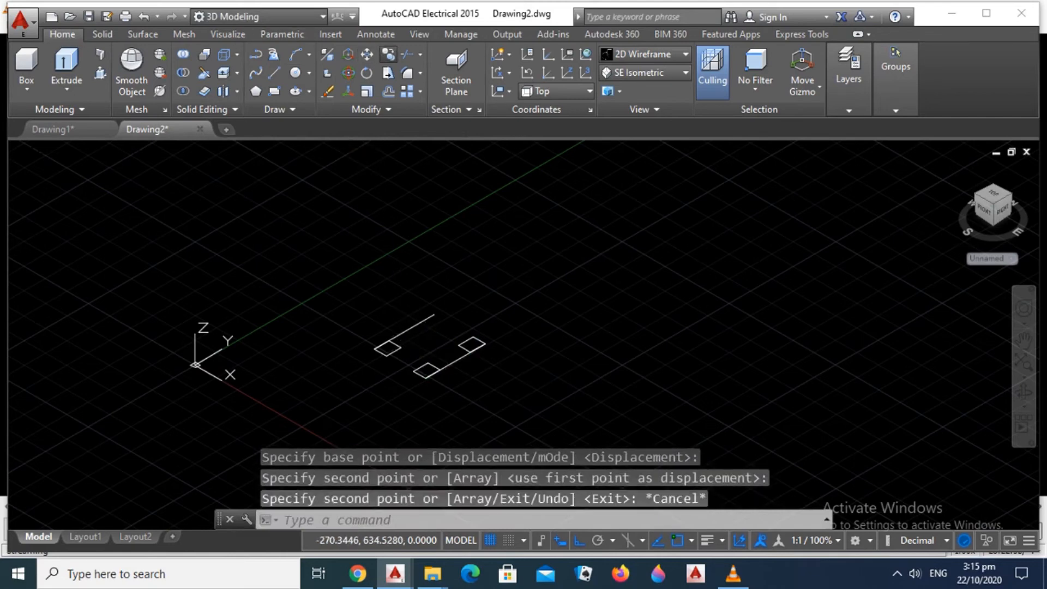
- Copy the rectangle at the first line's near endpoint to that line's far endpoint
{"action": "left_click", "coordinate": [387, 54]}
{"action": "left_click", "coordinate": [386, 354]}
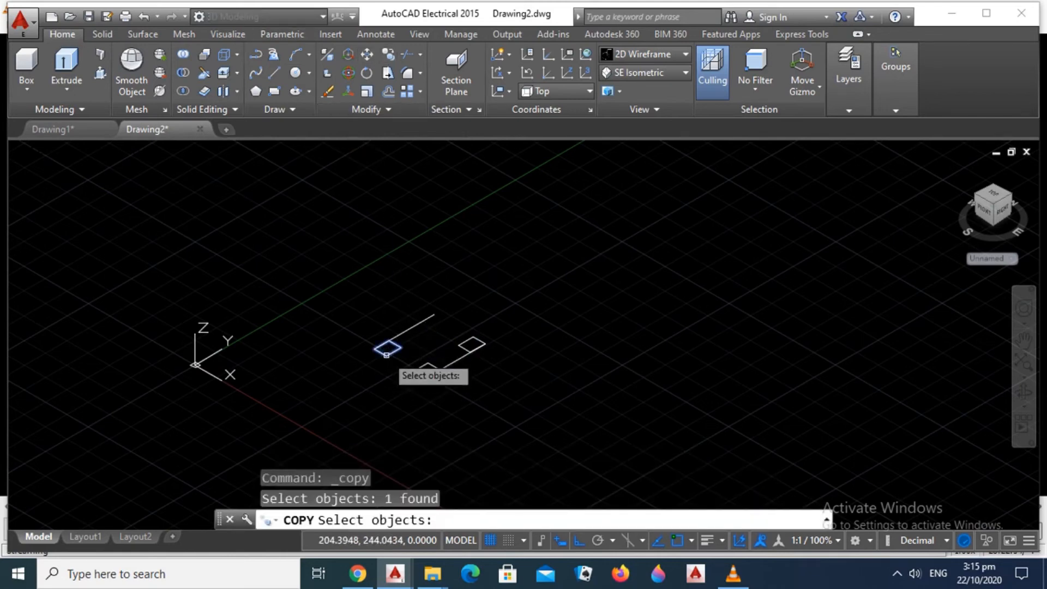
{"action": "key", "text": "Return"}
{"action": "left_click", "coordinate": [388, 342]}
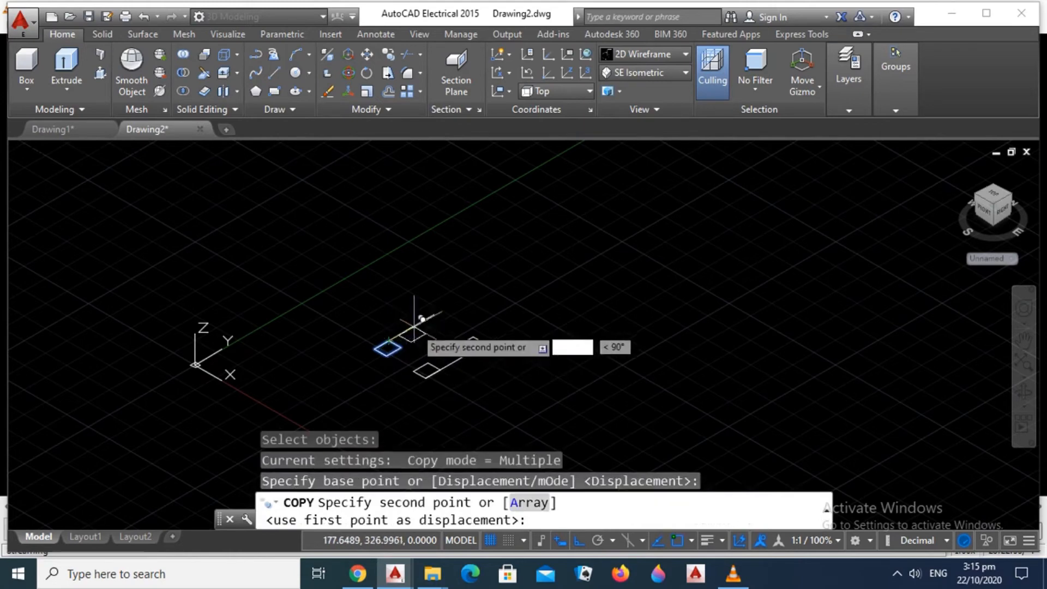
{"action": "left_click", "coordinate": [433, 315]}
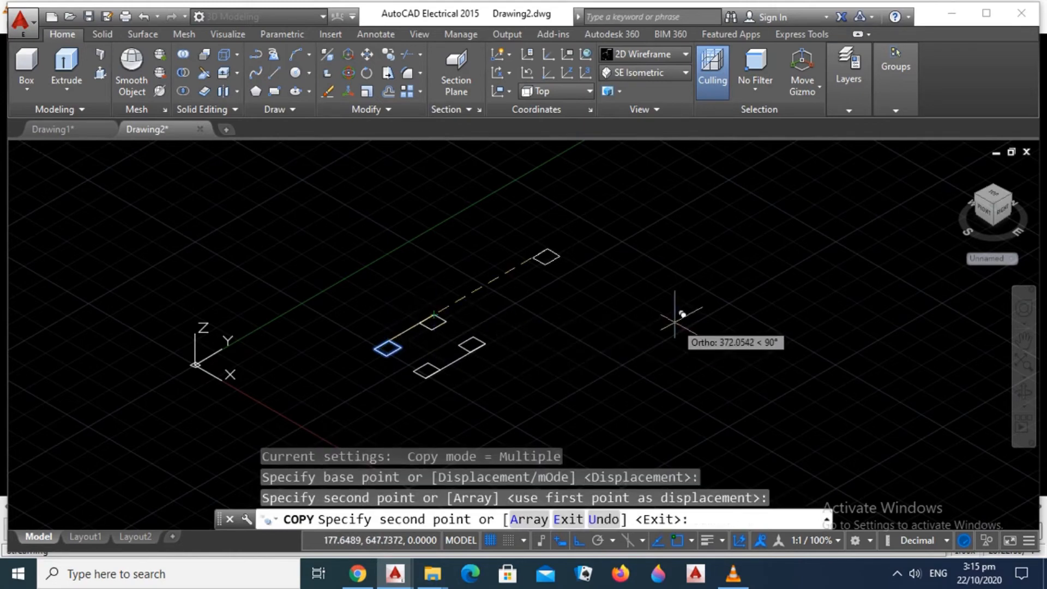
{"action": "key", "text": "Escape"}
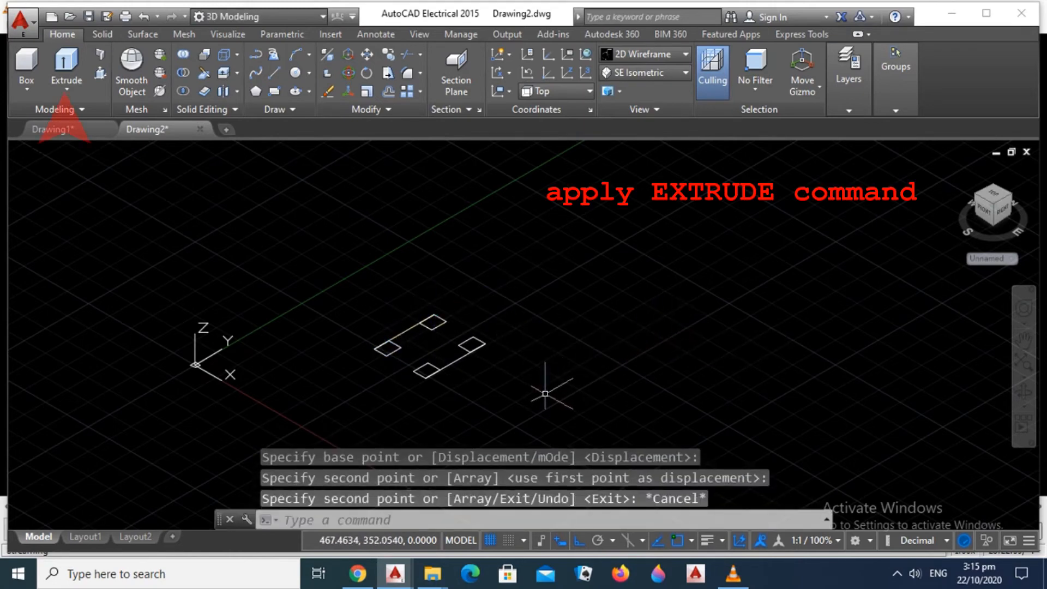
- Extrude all four small rectangles to a height of 120 to form the table legs
{"action": "middle_click_drag", "start_coordinate": [549, 388], "coordinate": [554, 395]}
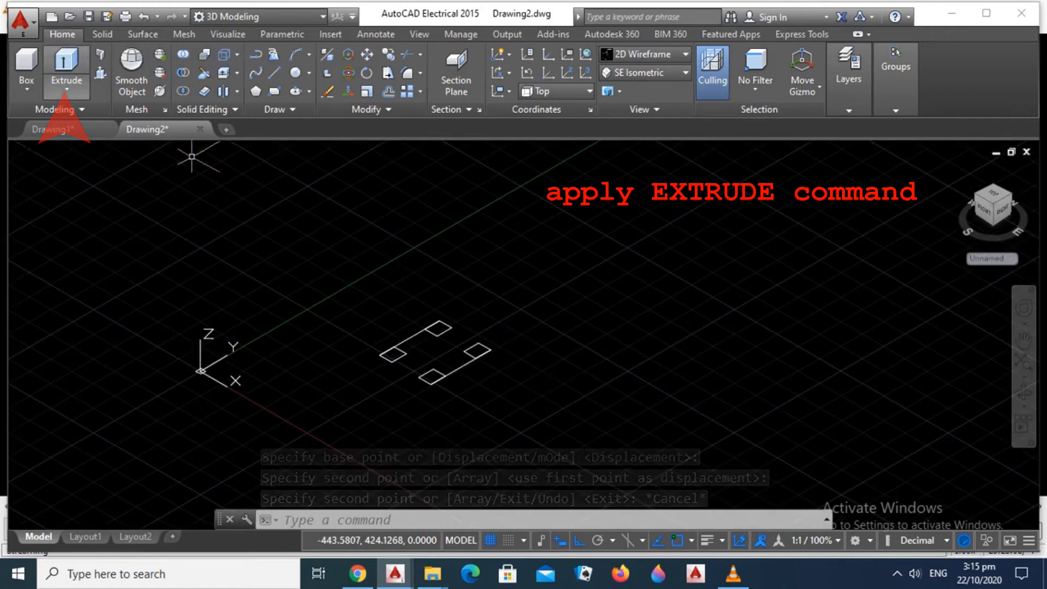
{"action": "left_click", "coordinate": [66, 66]}
{"action": "left_click", "coordinate": [400, 359]}
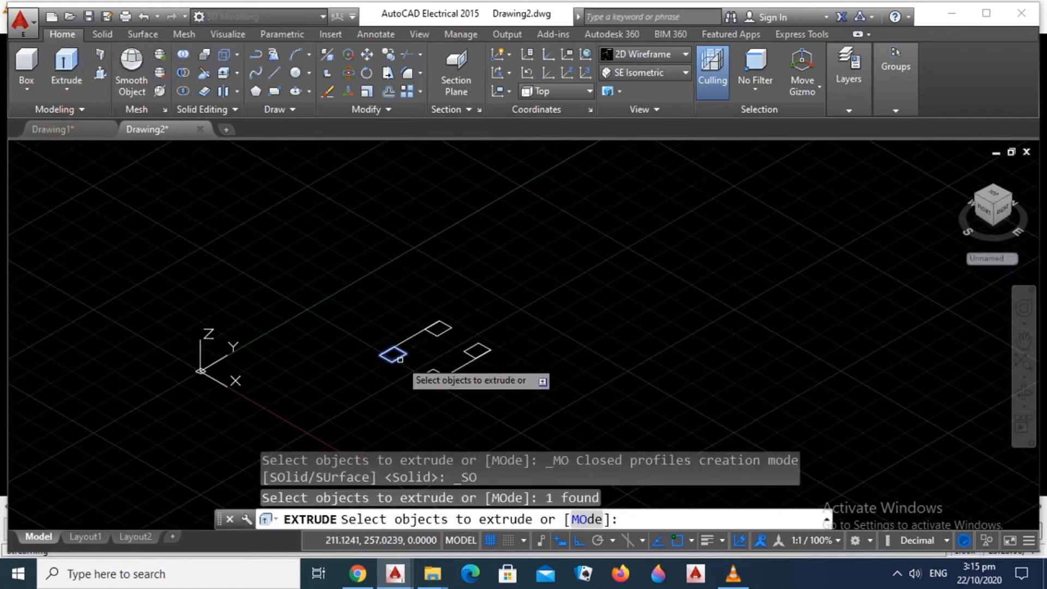
{"action": "left_click", "coordinate": [431, 334]}
{"action": "left_click", "coordinate": [466, 353]}
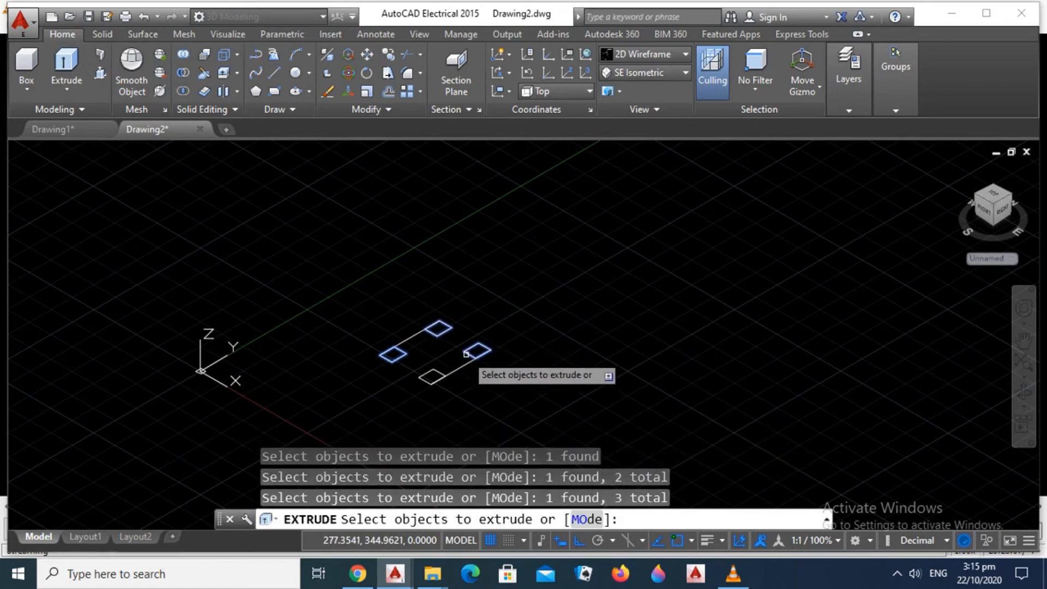
{"action": "left_click", "coordinate": [431, 375]}
{"action": "key", "text": "Return"}
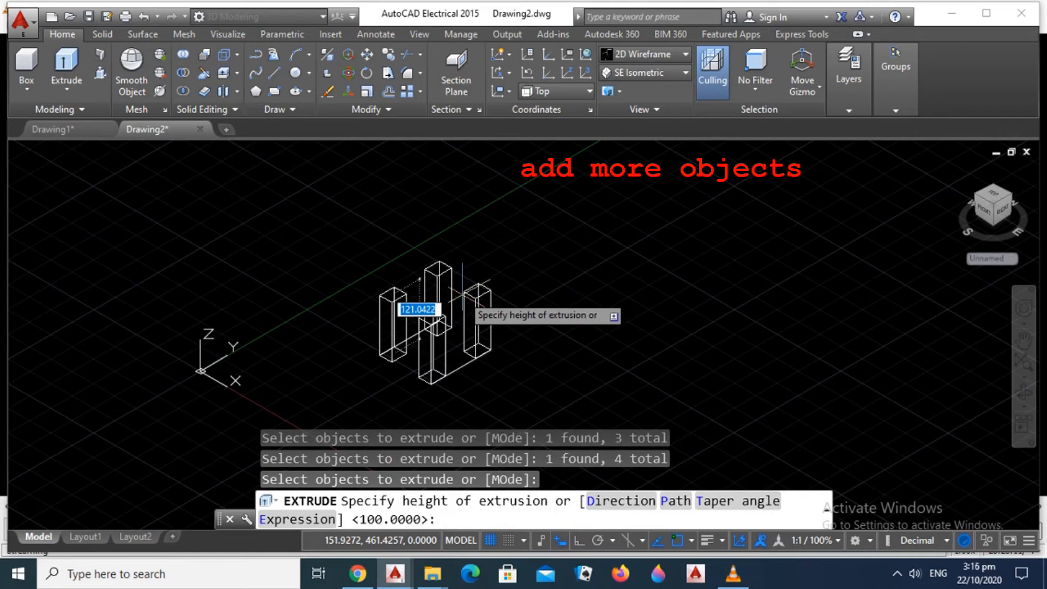
{"action": "key", "text": "Return"}
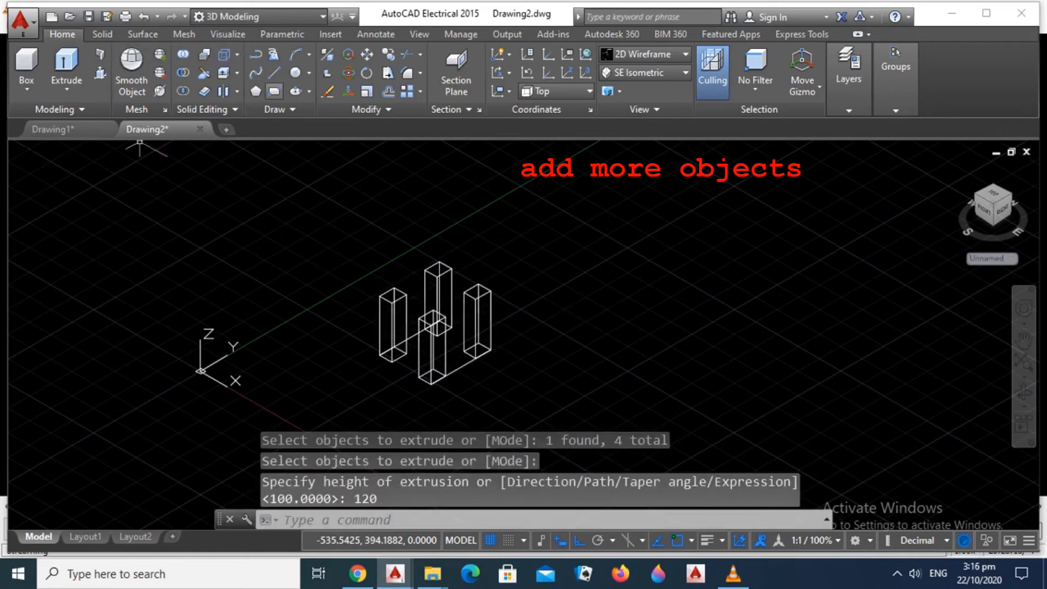
- Draw a rectangle across the tops of the four legs between diagonally opposite outer corners
{"action": "left_click", "coordinate": [273, 91]}
{"action": "left_click", "coordinate": [380, 296]}
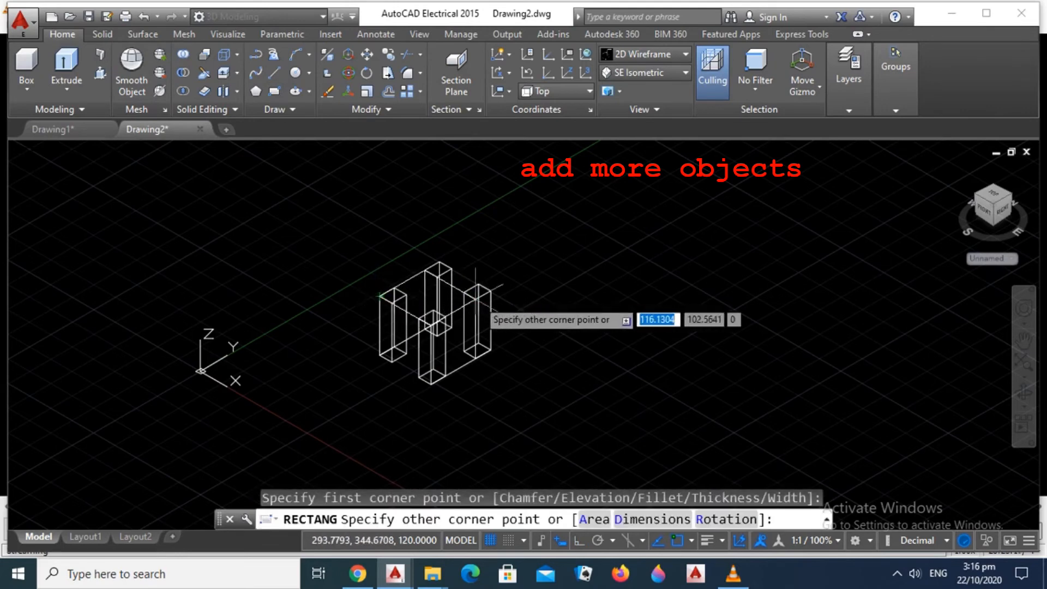
{"action": "left_click", "coordinate": [490, 290]}
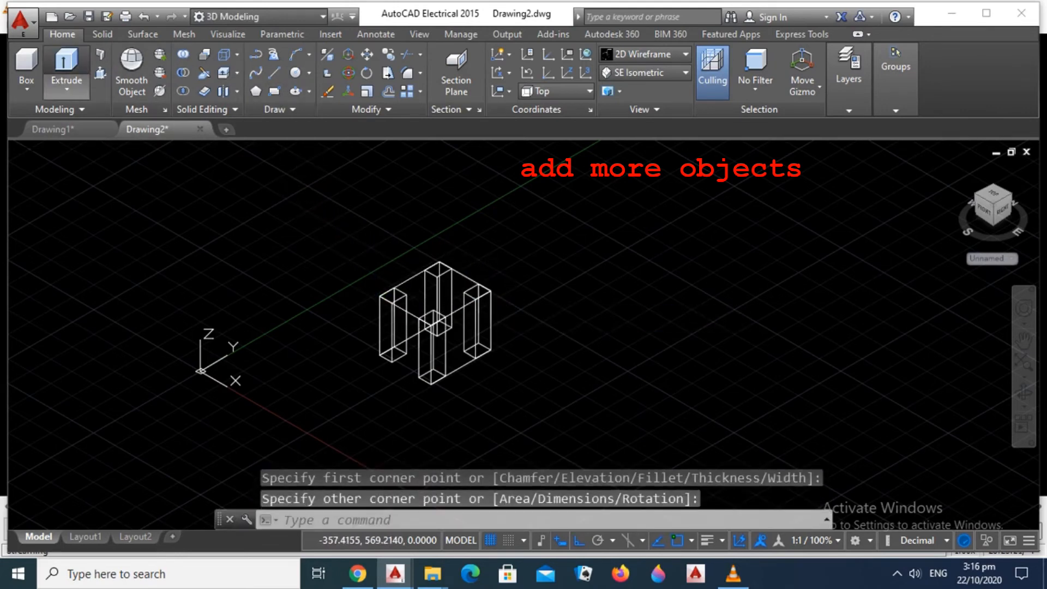
- Extrude the rectangle on top of the legs 35 downward to form the tabletop
{"action": "left_click", "coordinate": [66, 65]}
{"action": "left_click", "coordinate": [397, 306]}
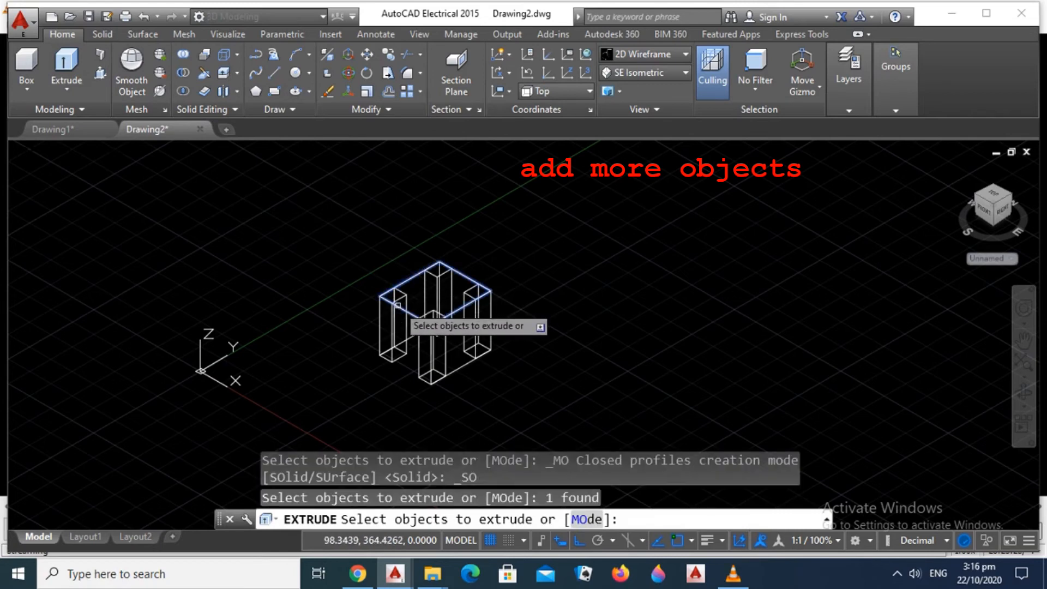
{"action": "key", "text": "Return"}
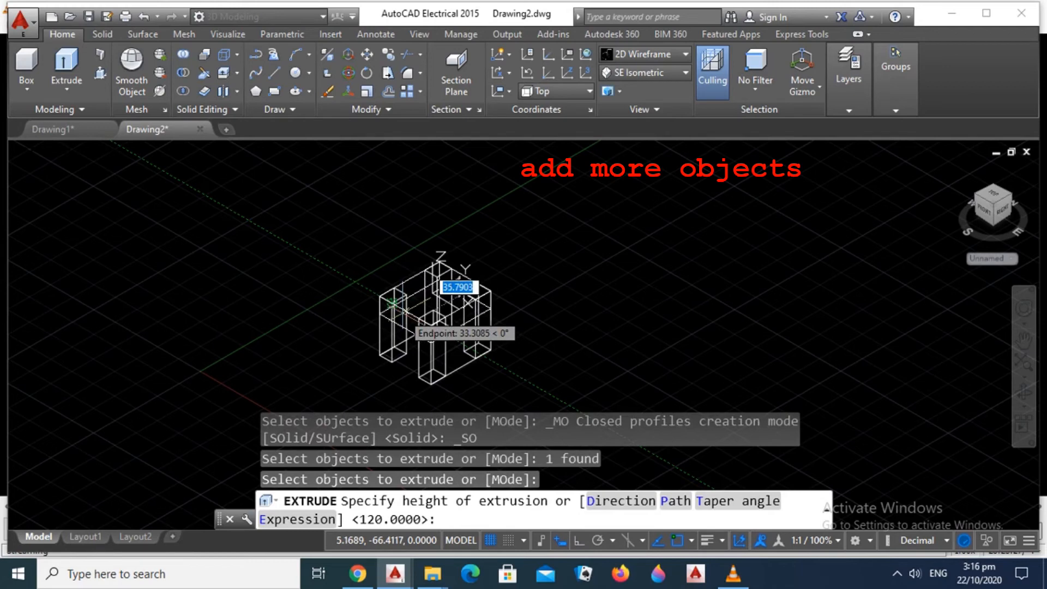
{"action": "type", "text": "35"}
{"action": "key", "text": "Return"}
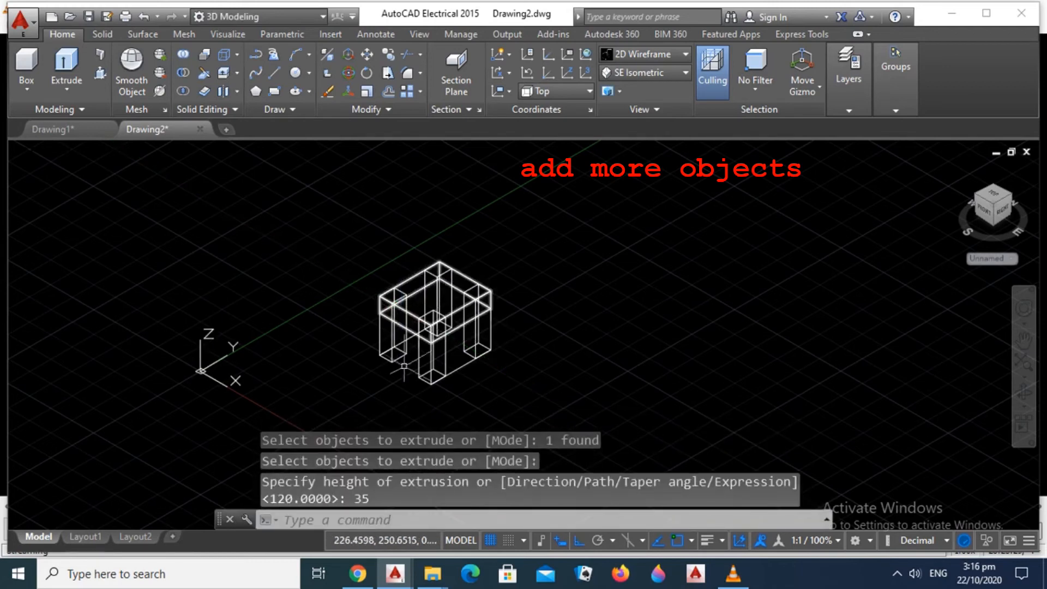
- Delete the two construction lines running between the legs at their base
{"action": "left_click", "coordinate": [464, 366]}
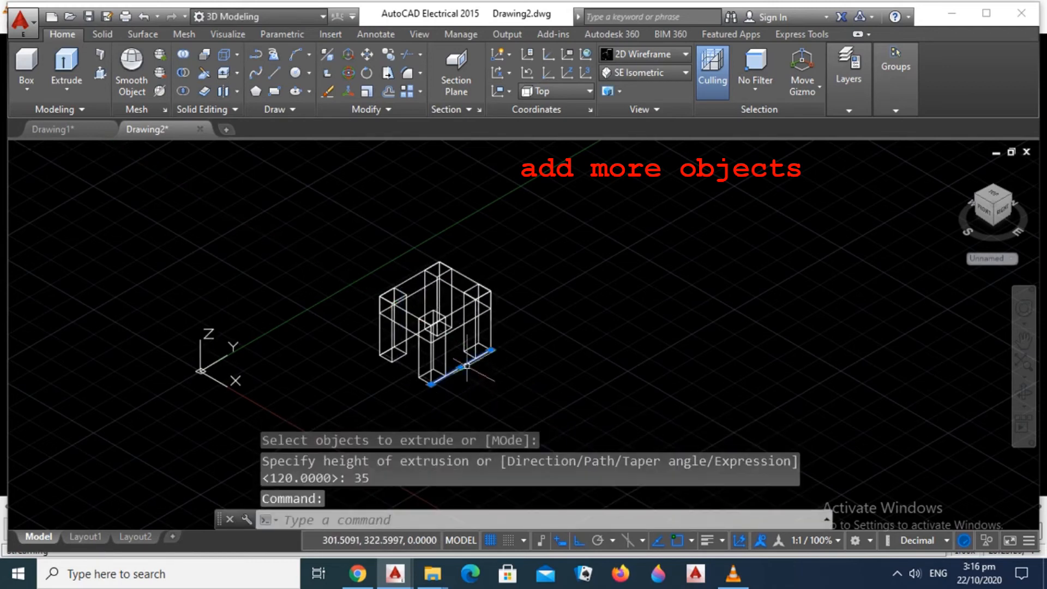
{"action": "left_click", "coordinate": [416, 331]}
{"action": "key", "text": "Delete"}
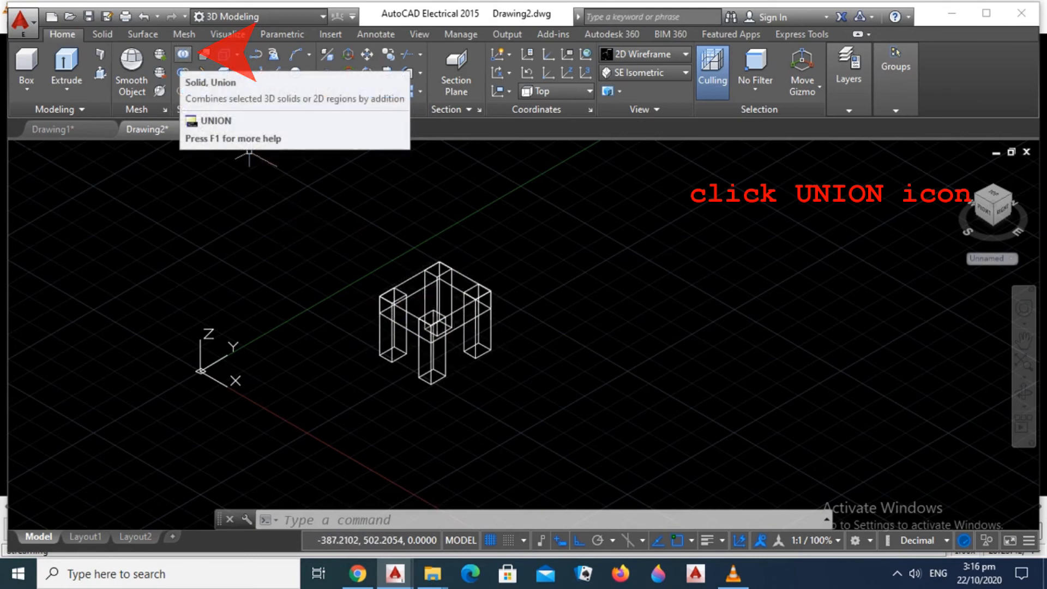
- Join the tabletop and the four legs into one solid with Union
{"action": "left_click", "coordinate": [184, 54]}
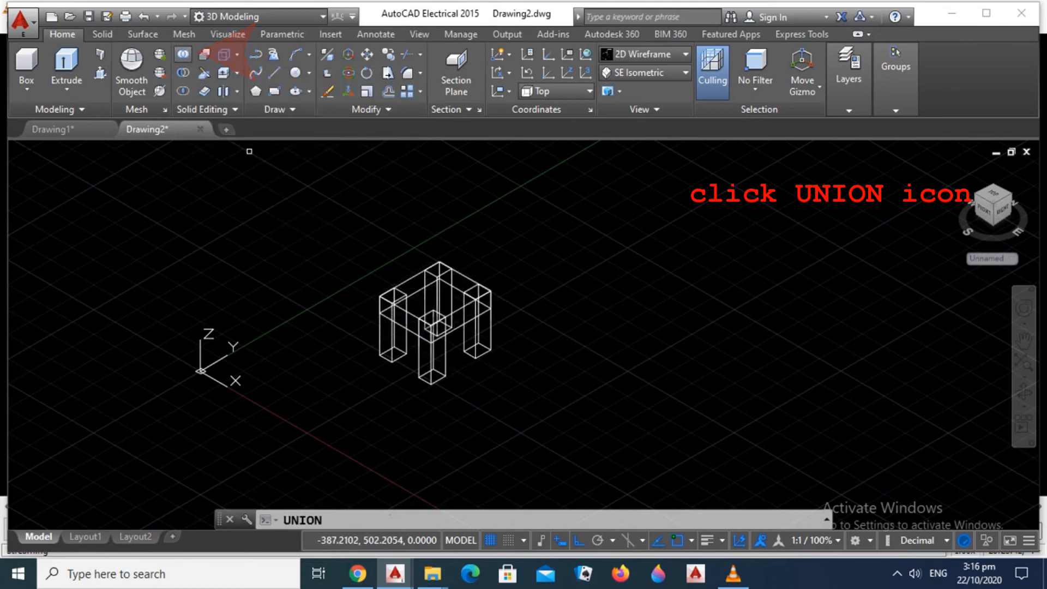
{"action": "left_click", "coordinate": [395, 304]}
{"action": "left_click", "coordinate": [418, 282]}
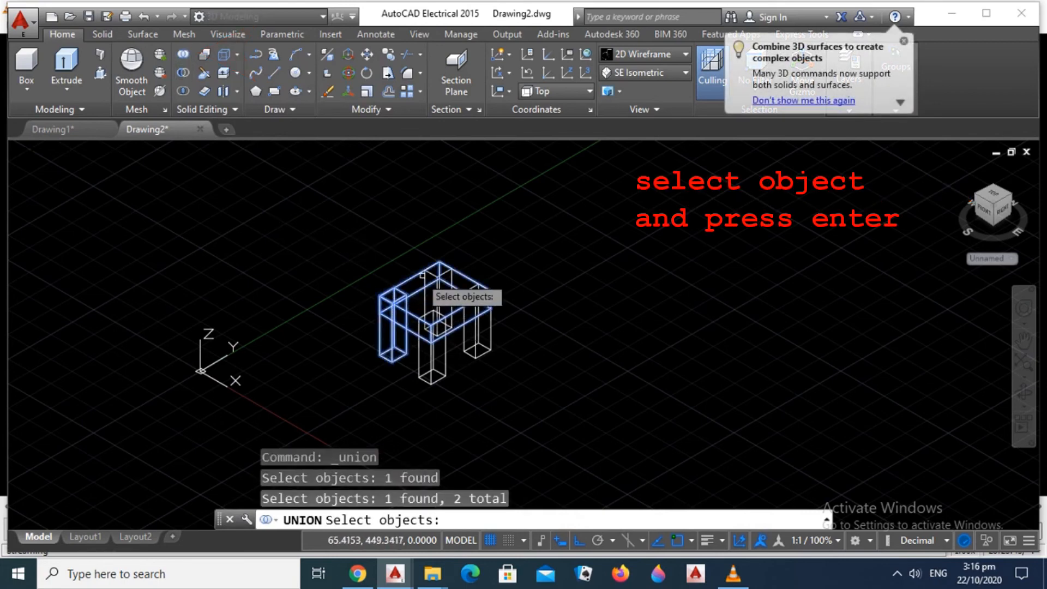
{"action": "left_click", "coordinate": [430, 273]}
{"action": "left_click", "coordinate": [480, 321]}
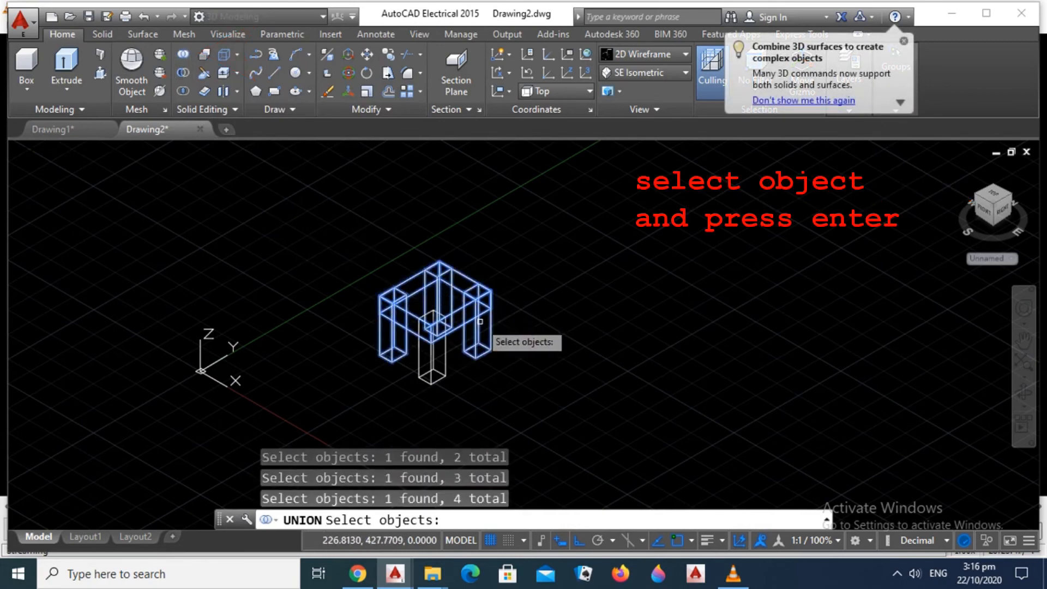
{"action": "left_click", "coordinate": [427, 361]}
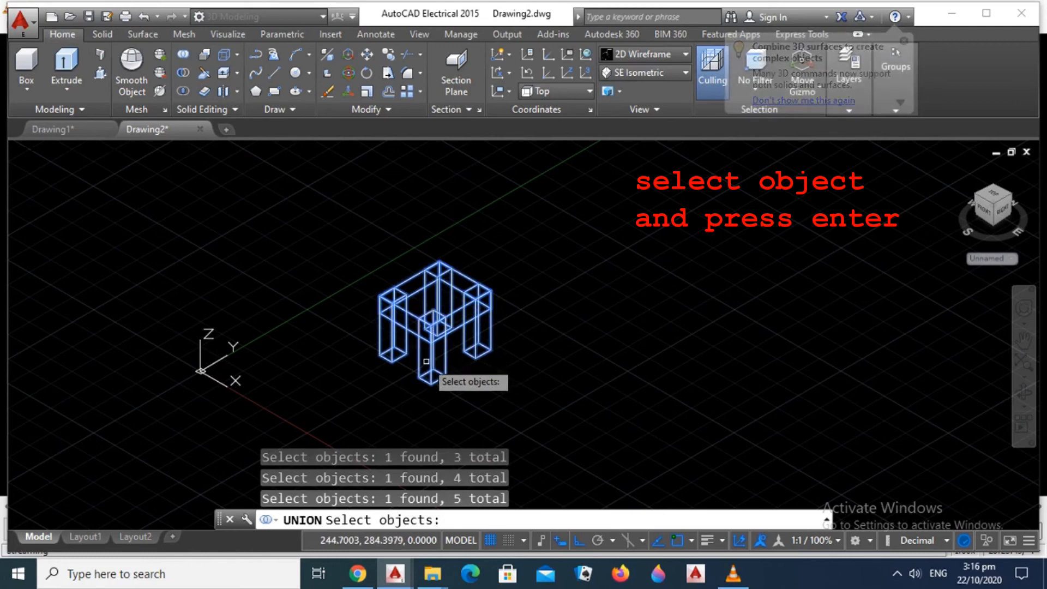
{"action": "key", "text": "Return"}
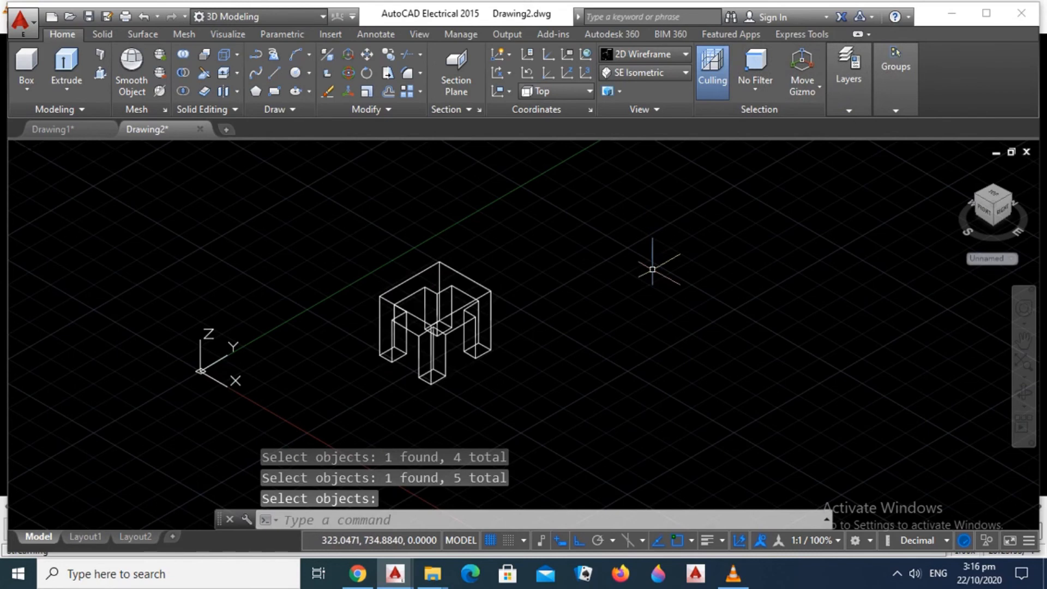
- Display the table solid in the Hidden and Shaded visual styles and inspect it from underneath
{"action": "left_click", "coordinate": [643, 54]}
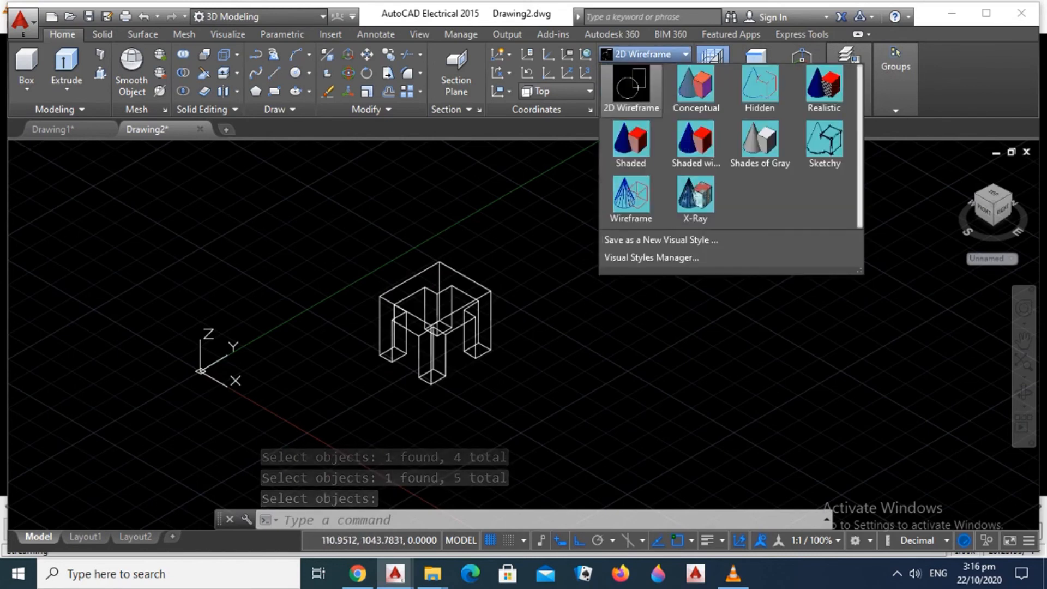
{"action": "left_click", "coordinate": [760, 88]}
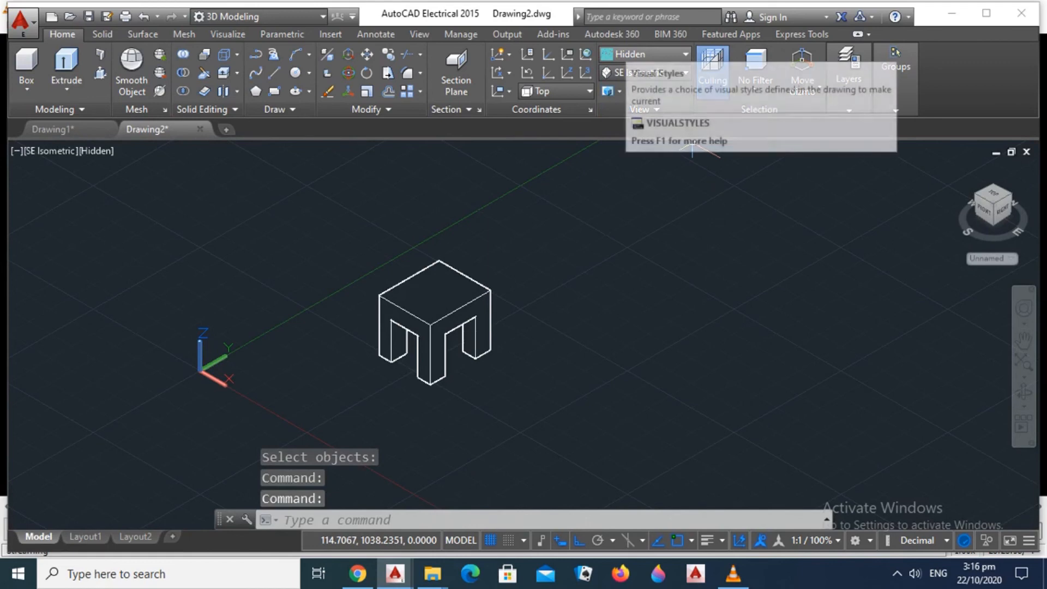
{"action": "left_click", "coordinate": [635, 54]}
{"action": "left_click", "coordinate": [631, 156]}
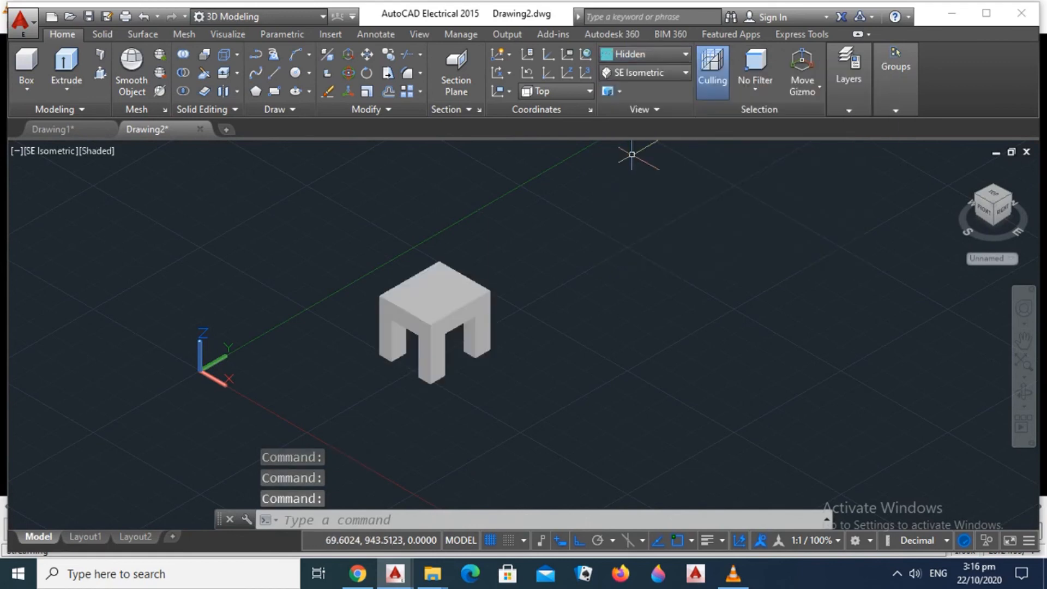
{"action": "left_click", "coordinate": [1023, 392]}
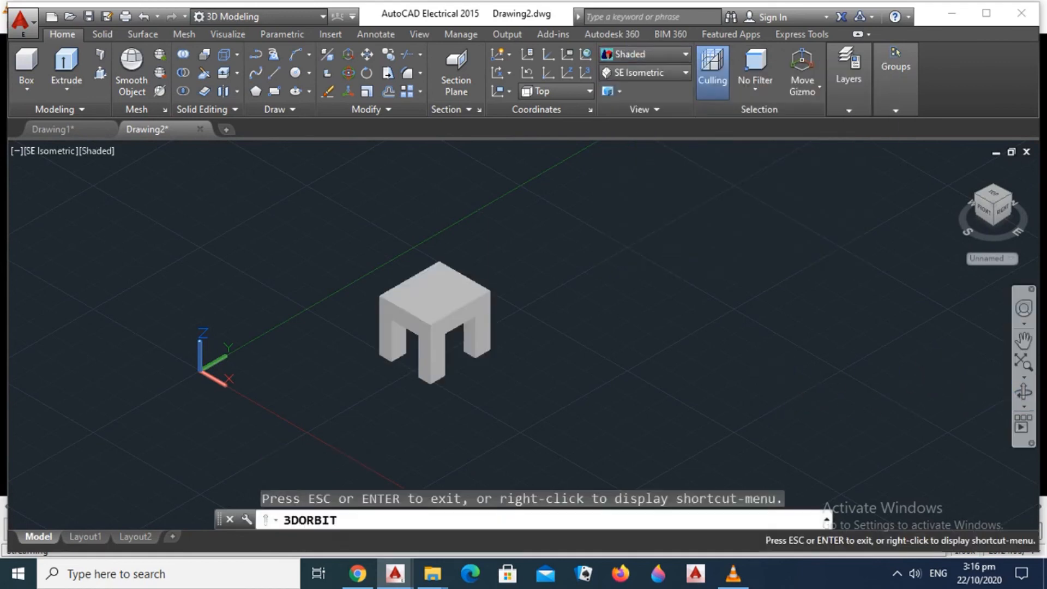
{"action": "left_click_drag", "start_coordinate": [654, 338], "coordinate": [633, 330]}
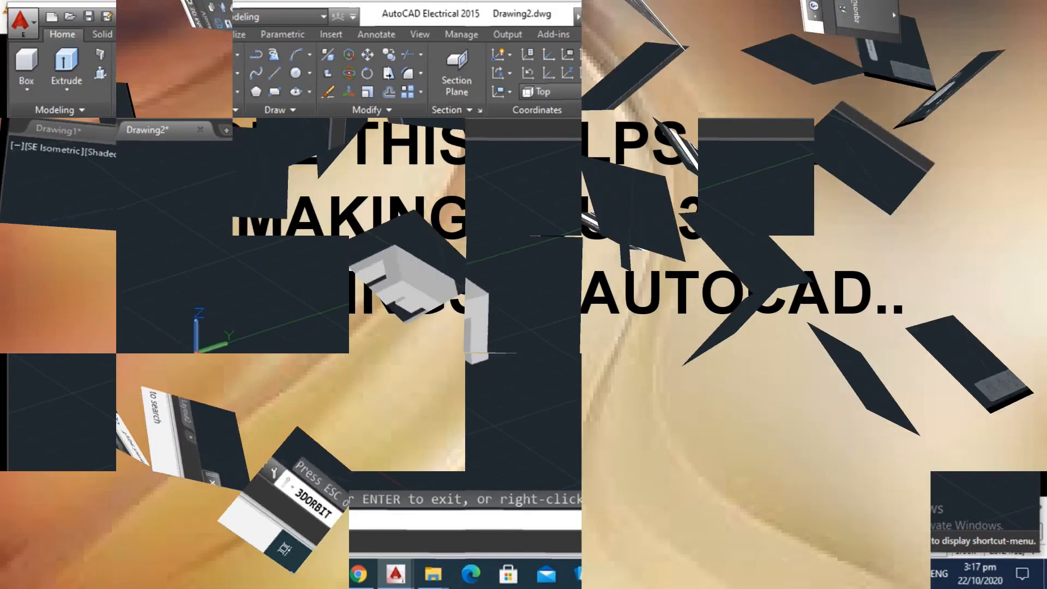